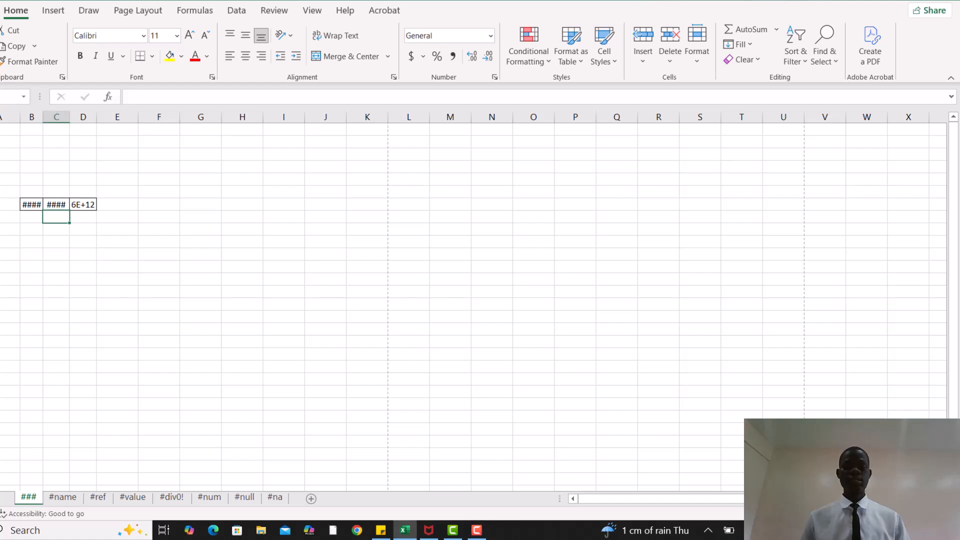
Step: Widen columns B, C and D on the ### sheet so their numbers display instead of hash marks
scroll(473, 300, up, 3)
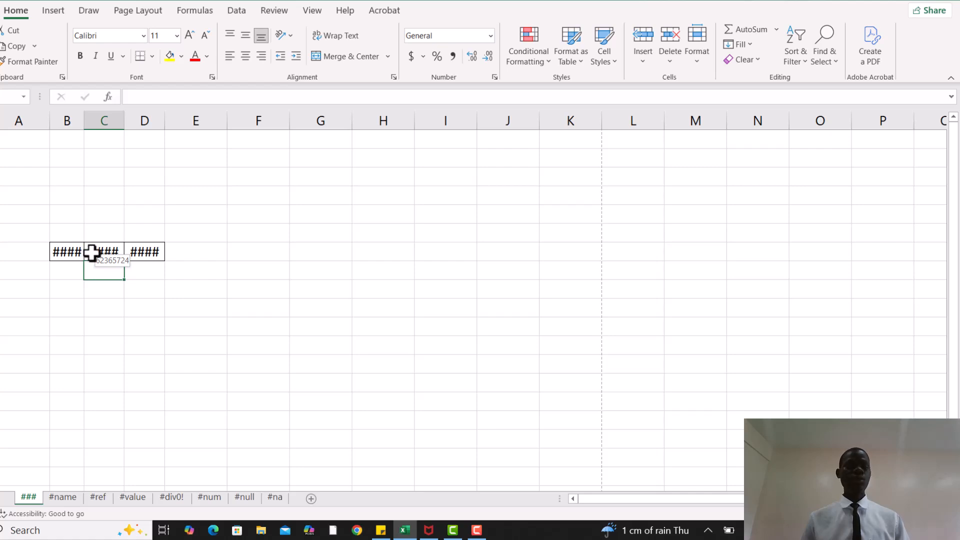
click(66, 251)
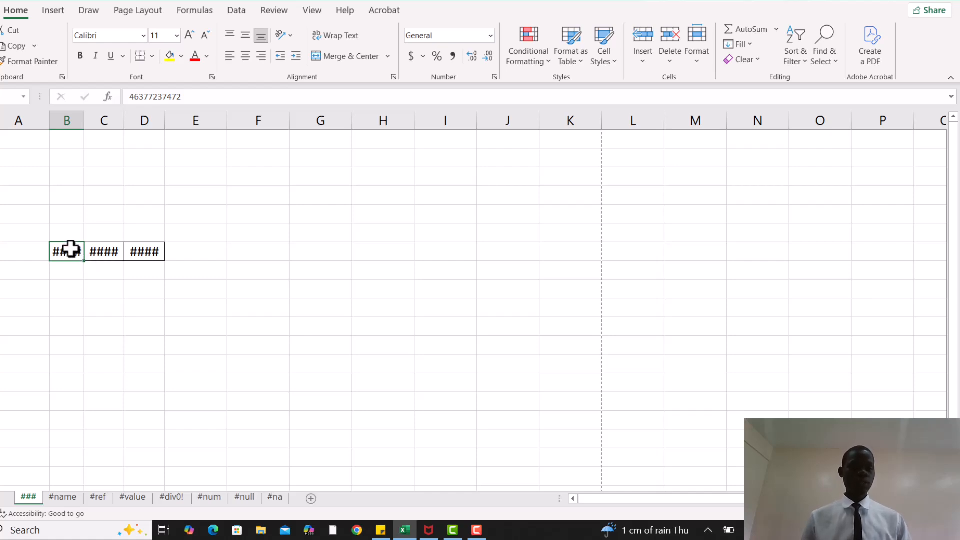
drag(84, 120, 124, 114)
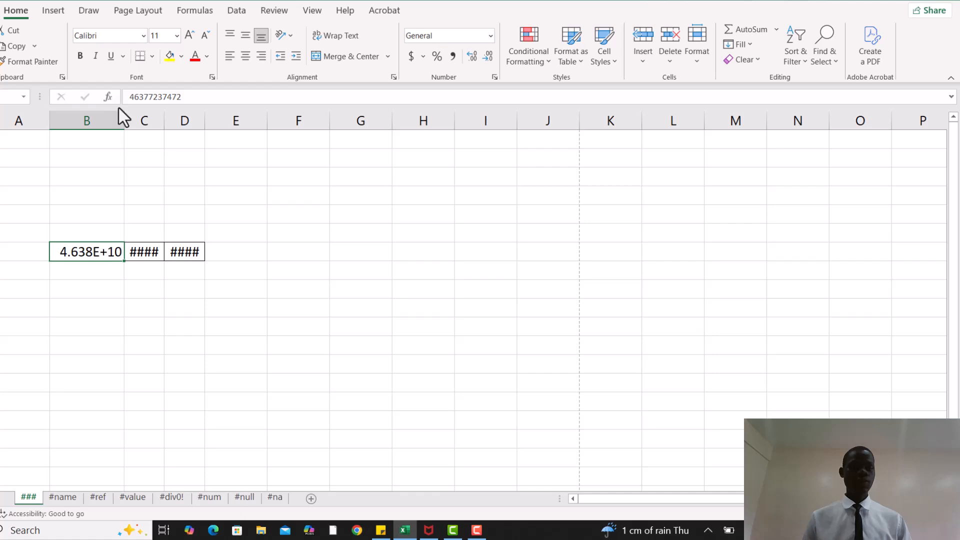
drag(123, 118, 577, 118)
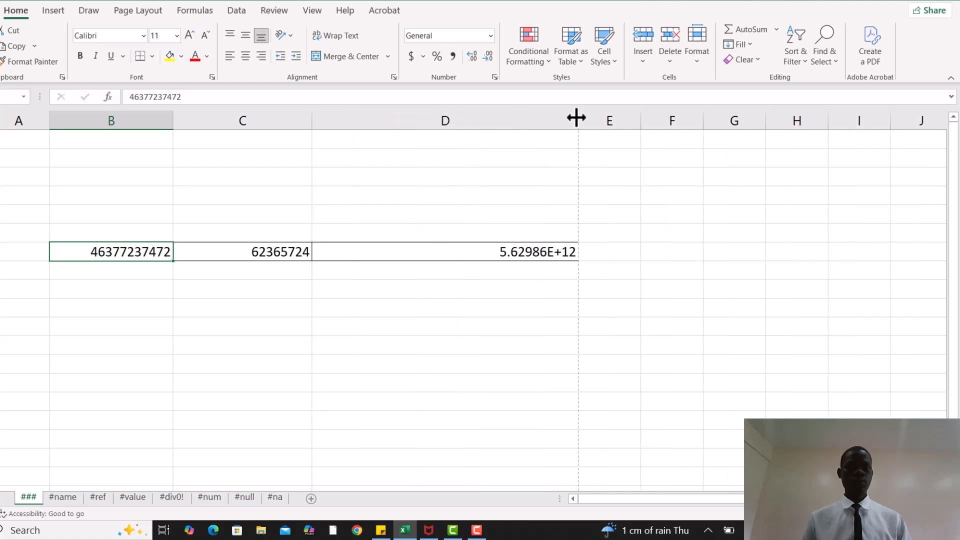
Step: Narrow column B until its number can only be shown as hash marks, and select that cell
click(189, 302)
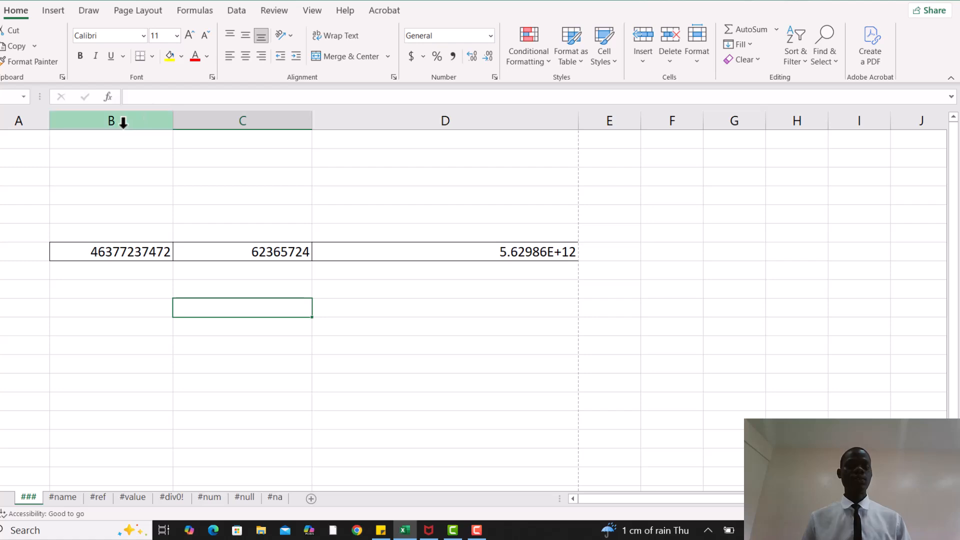
drag(173, 121, 73, 122)
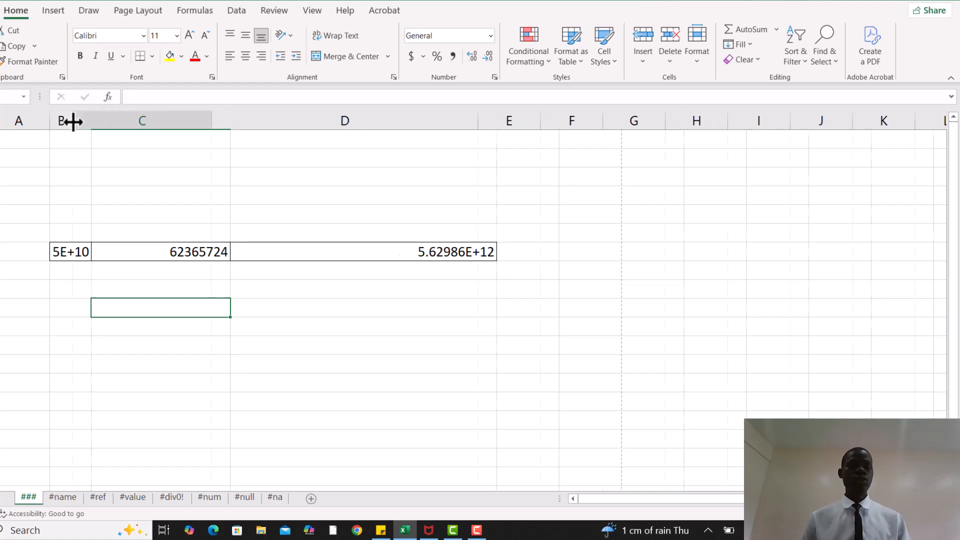
click(63, 252)
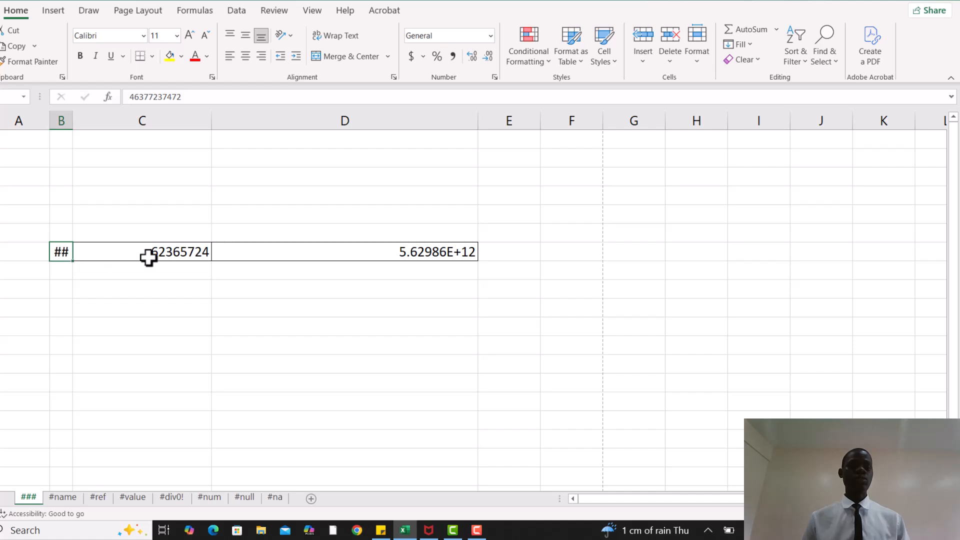
Step: Resize columns B, C and D to show their numbers, making C narrower and leaving D the widest
drag(74, 118, 157, 109)
drag(294, 114, 242, 118)
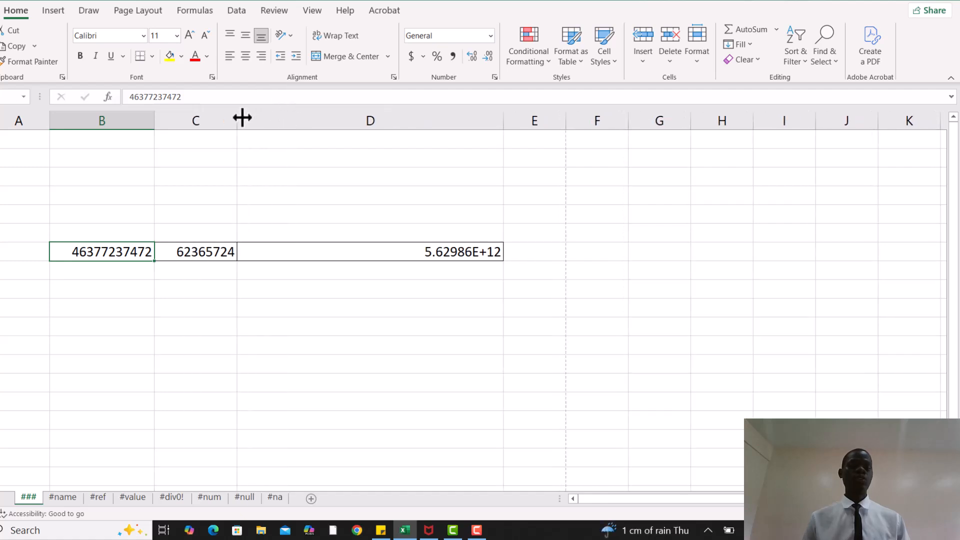
double_click(502, 120)
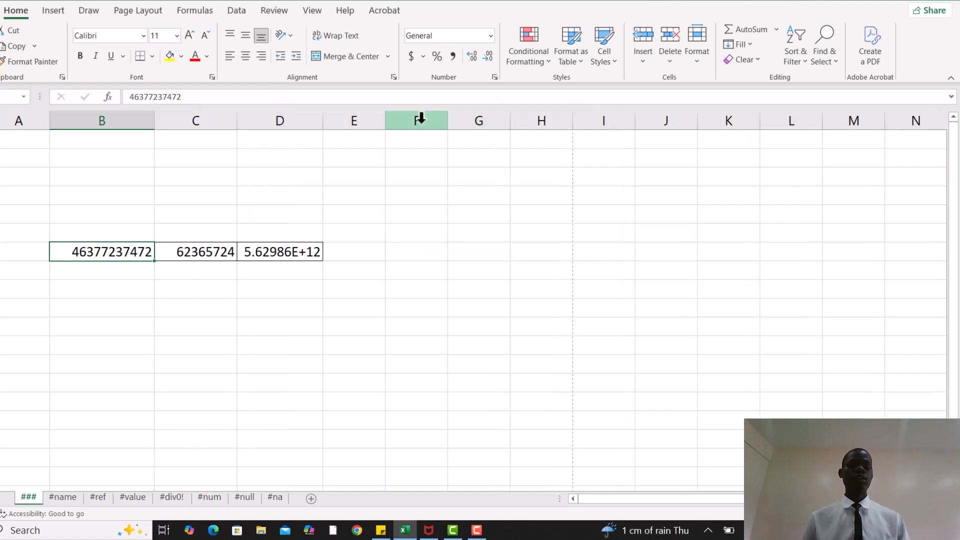
drag(323, 118, 388, 118)
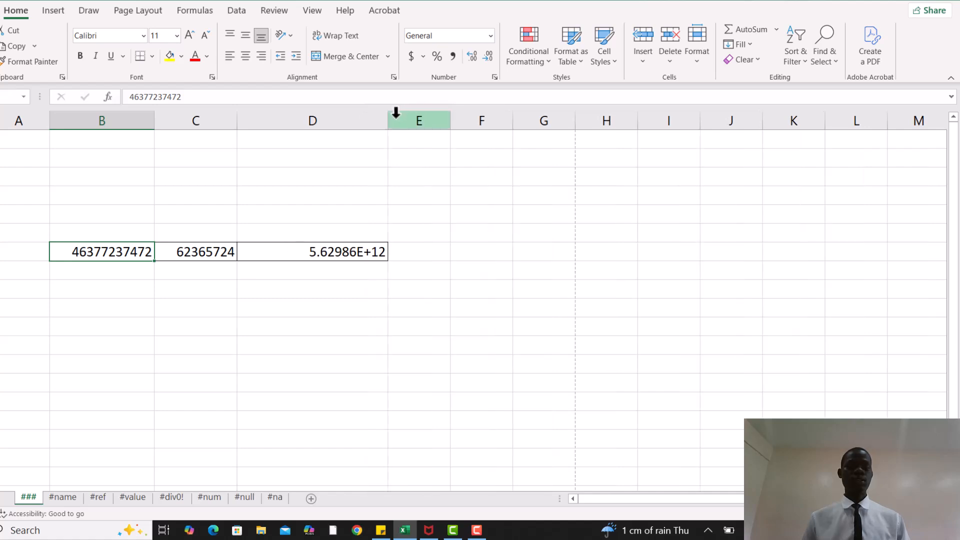
drag(386, 119, 416, 120)
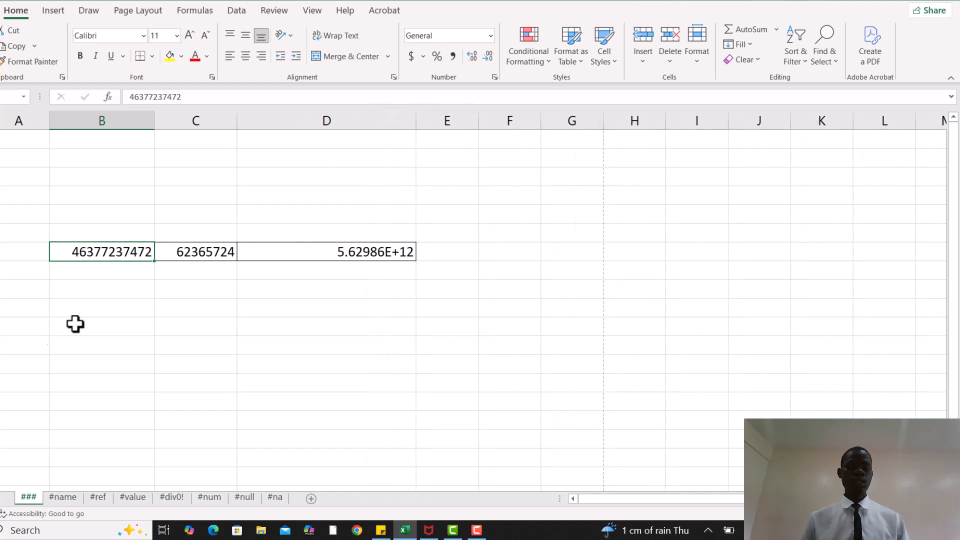
Step: On the #name sheet, correct the misspelled function in cell E6 so the formula reads =sum(B6:D6)
click(63, 497)
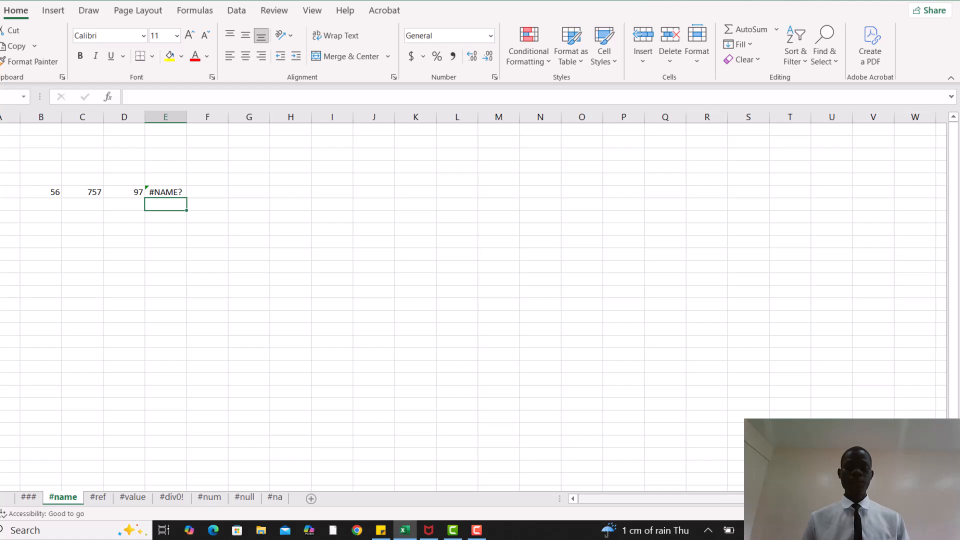
drag(884, 514, 893, 513)
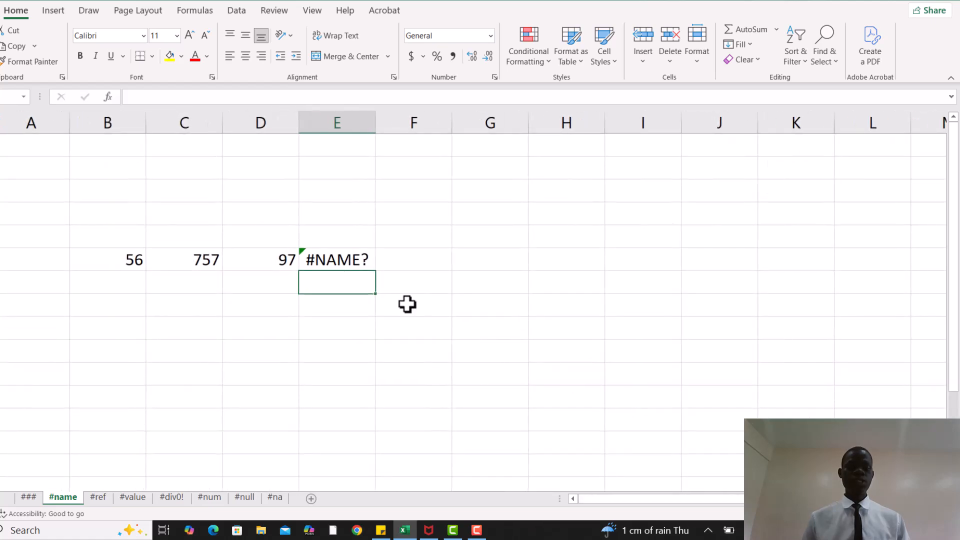
click(314, 261)
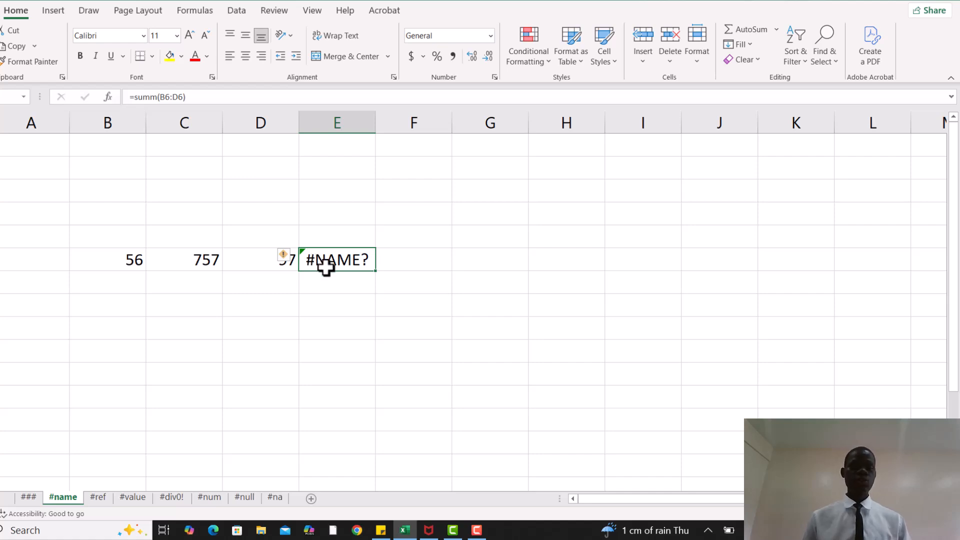
double_click(326, 267)
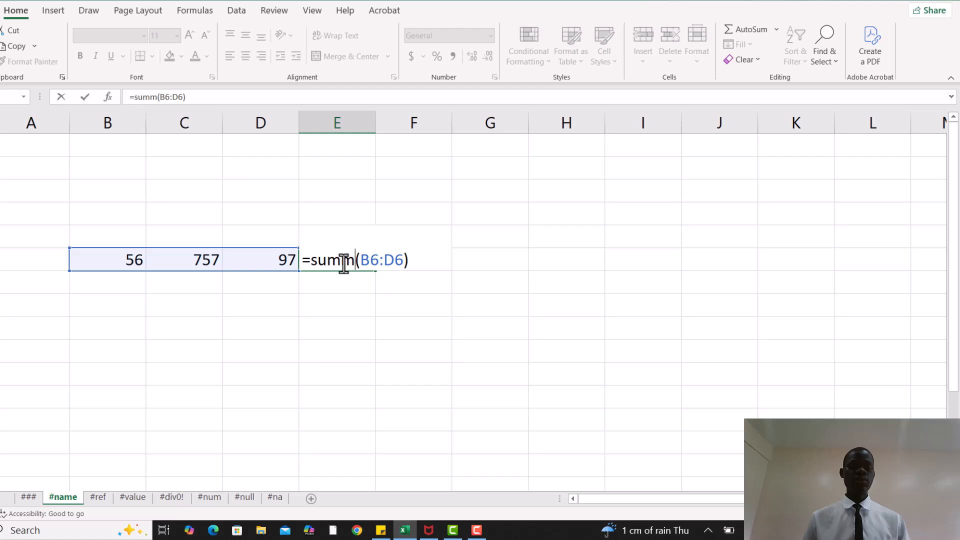
key(BackSpace)
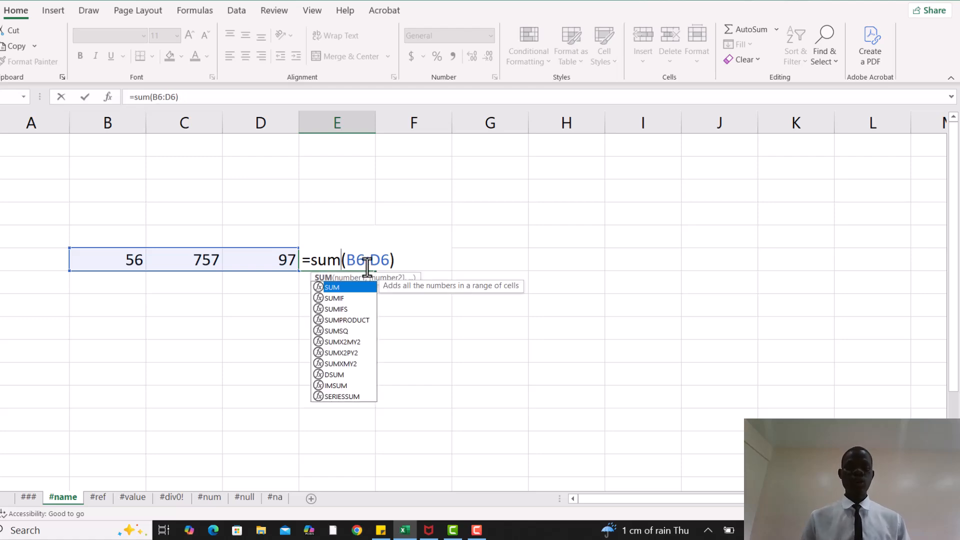
key(Return)
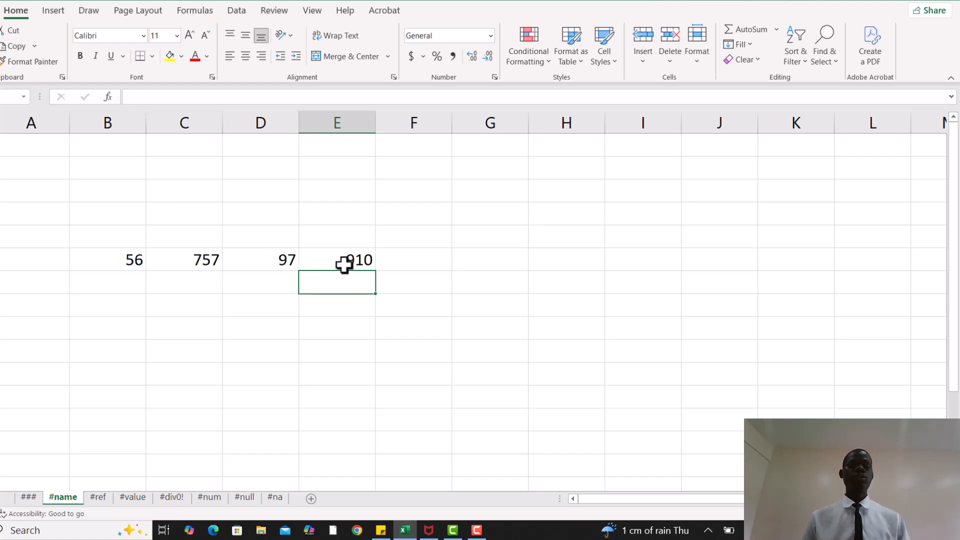
Step: On the #ref sheet, enter the formula =C6+C8+C10 in cell H16
click(102, 501)
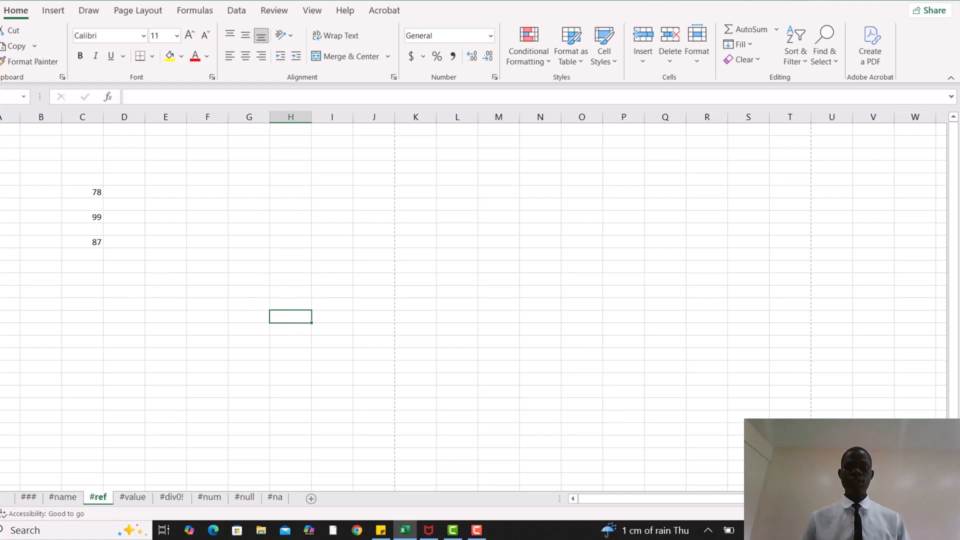
scroll(707, 411, up, 5)
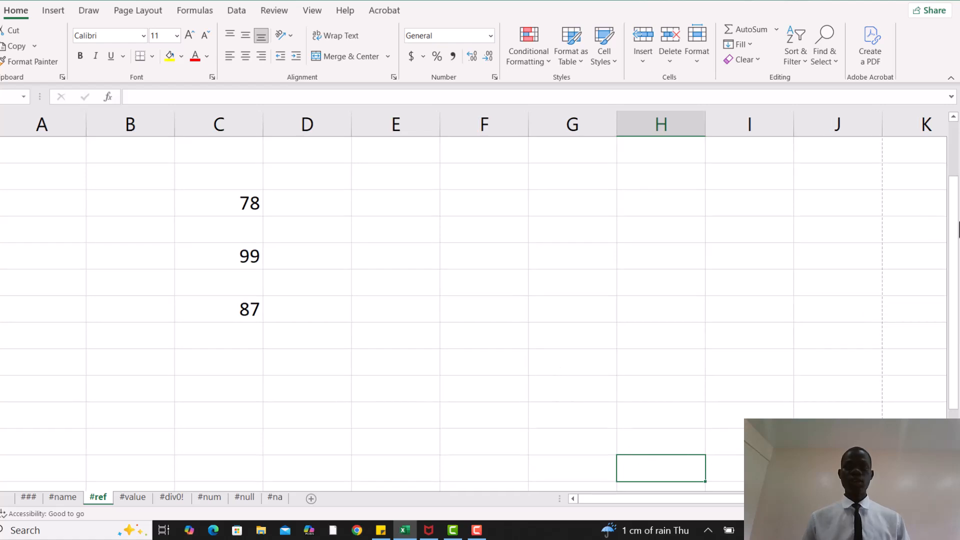
drag(955, 226, 955, 258)
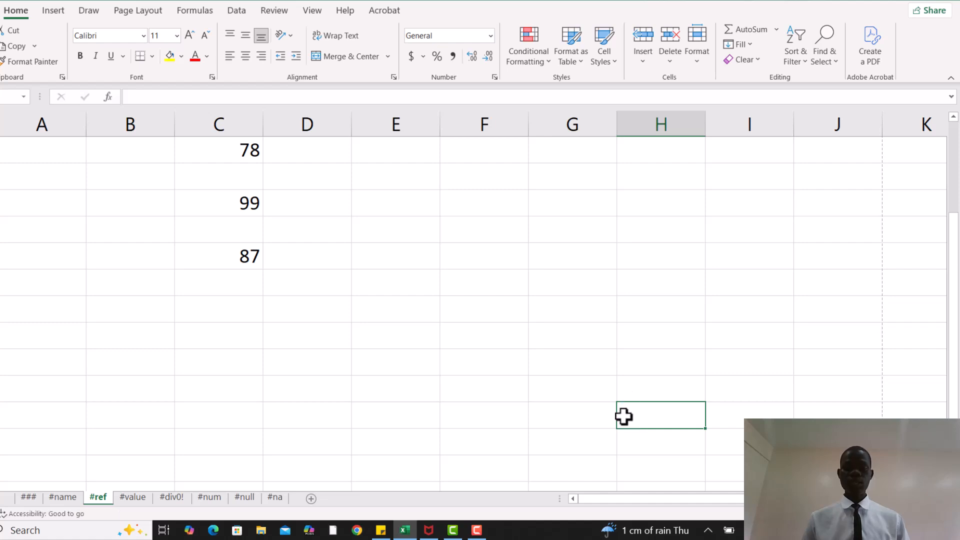
text(=)
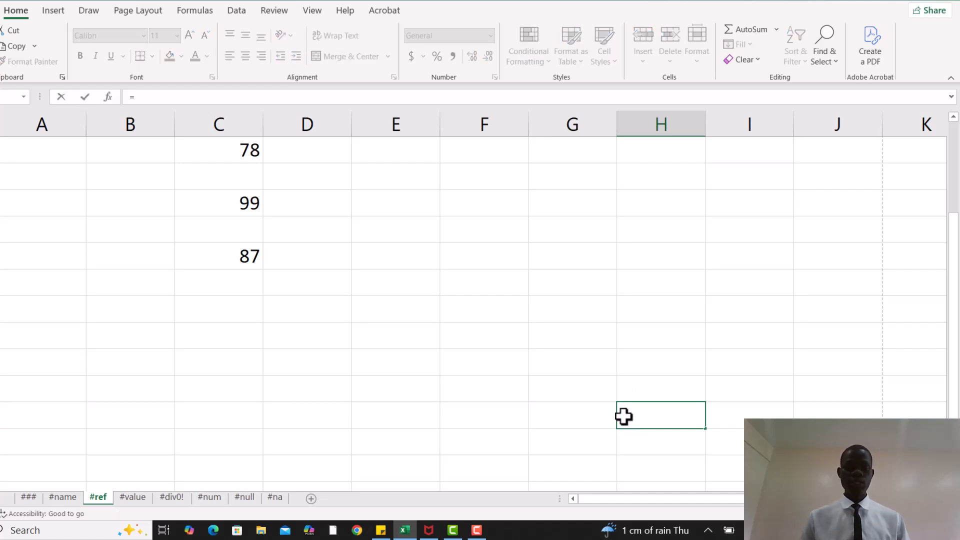
click(226, 148)
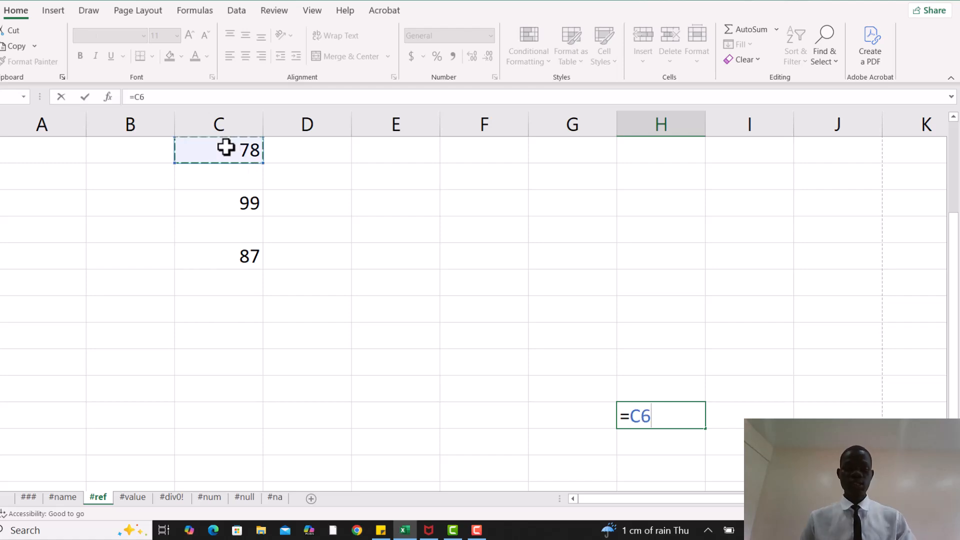
text(+)
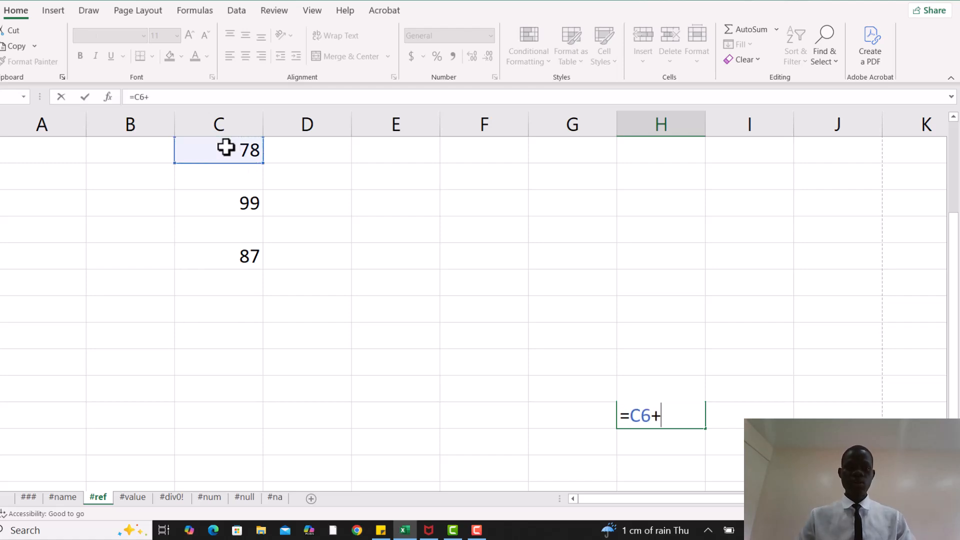
click(229, 208)
text(+)
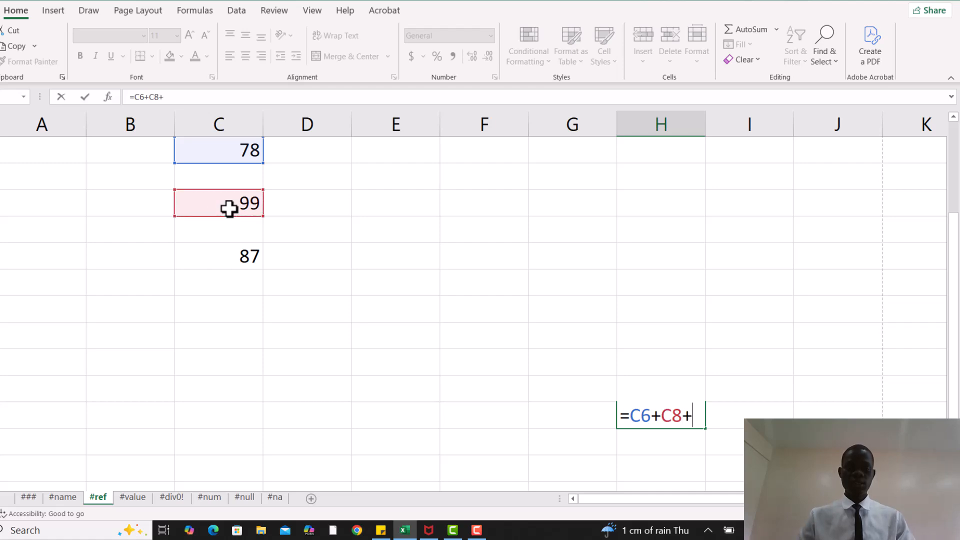
click(228, 264)
key(Return)
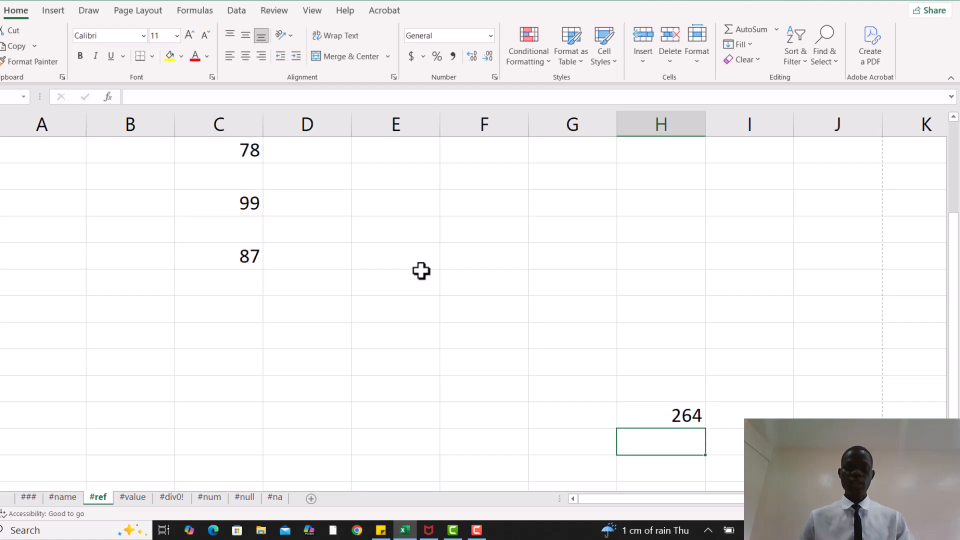
Step: Open the formula in cell H16 for editing to examine the cells it references
click(657, 420)
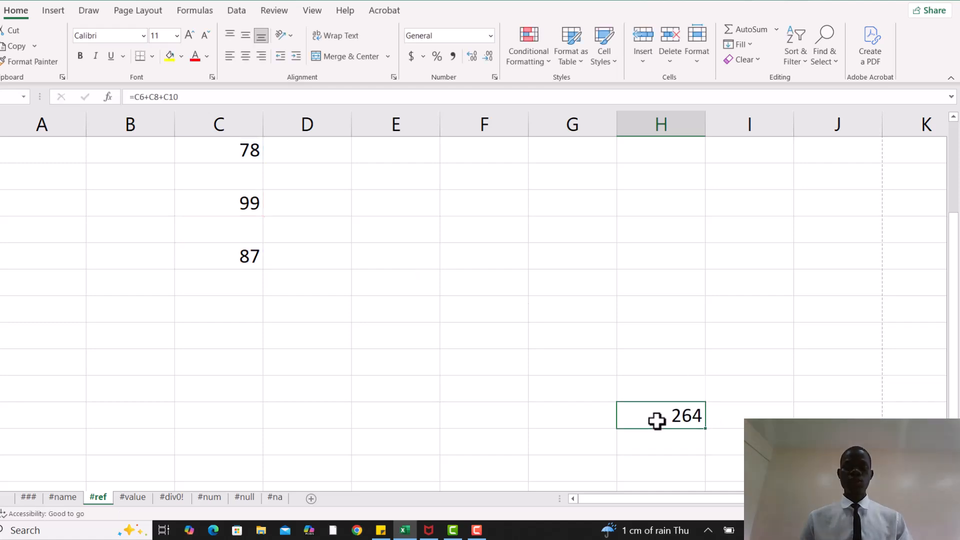
double_click(657, 420)
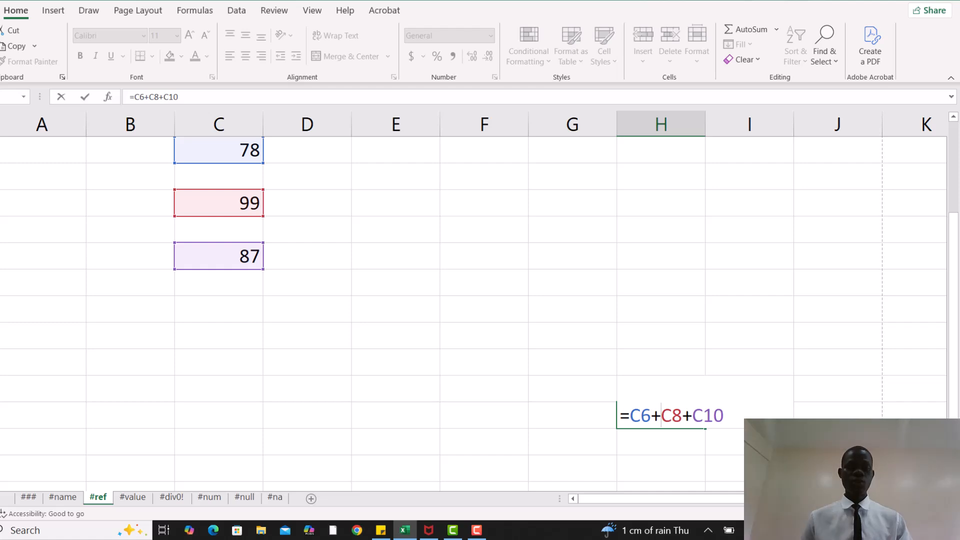
click(1, 256)
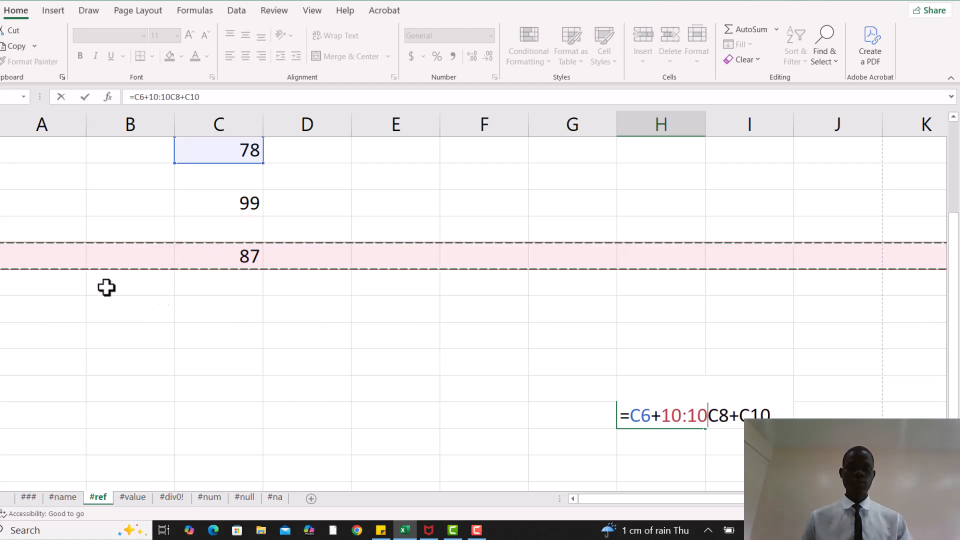
key(BackSpace)
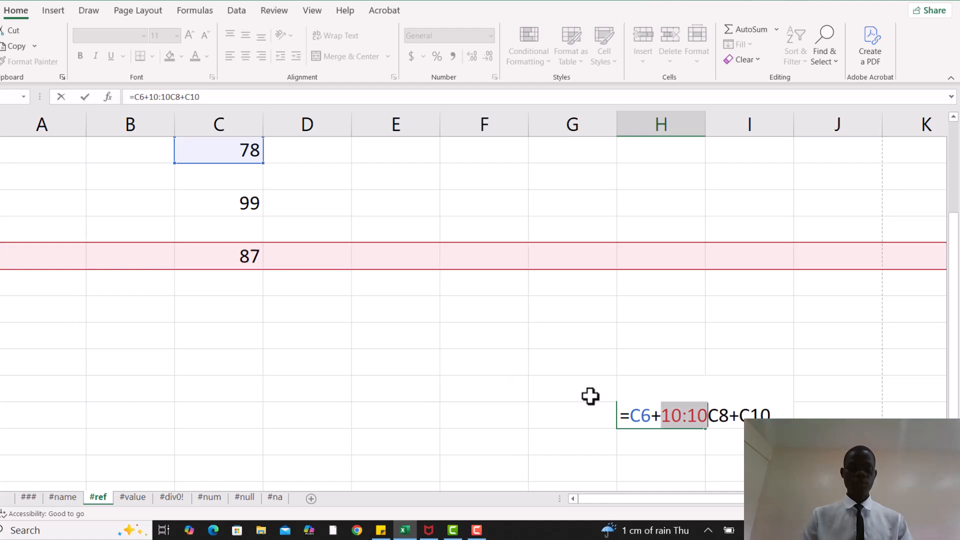
key(BackSpace)
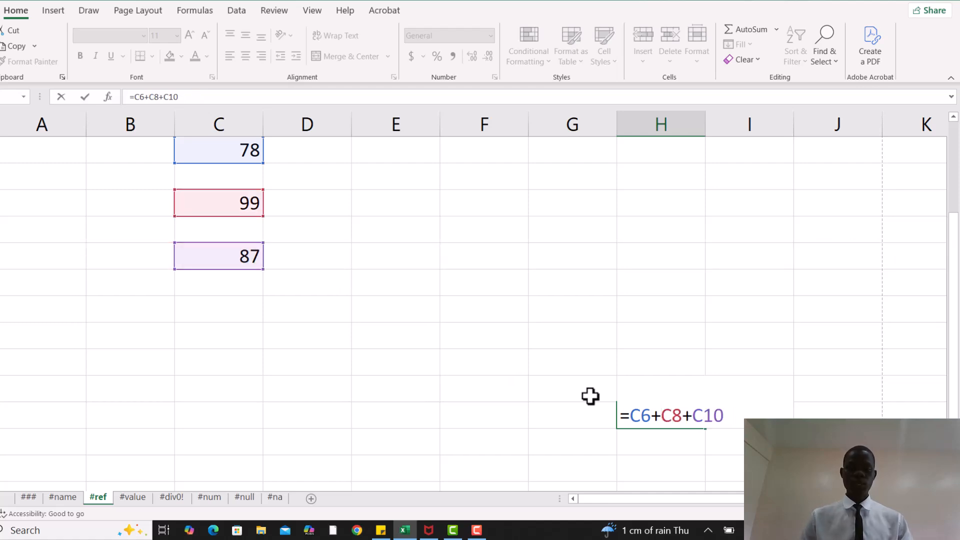
drag(748, 368, 689, 415)
key(BackSpace)
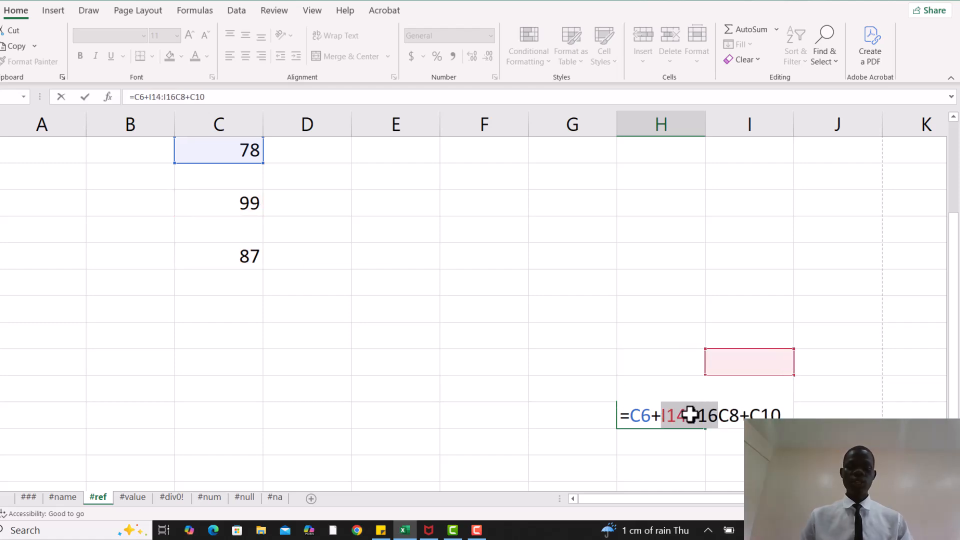
click(691, 414)
key(ctrl+z)
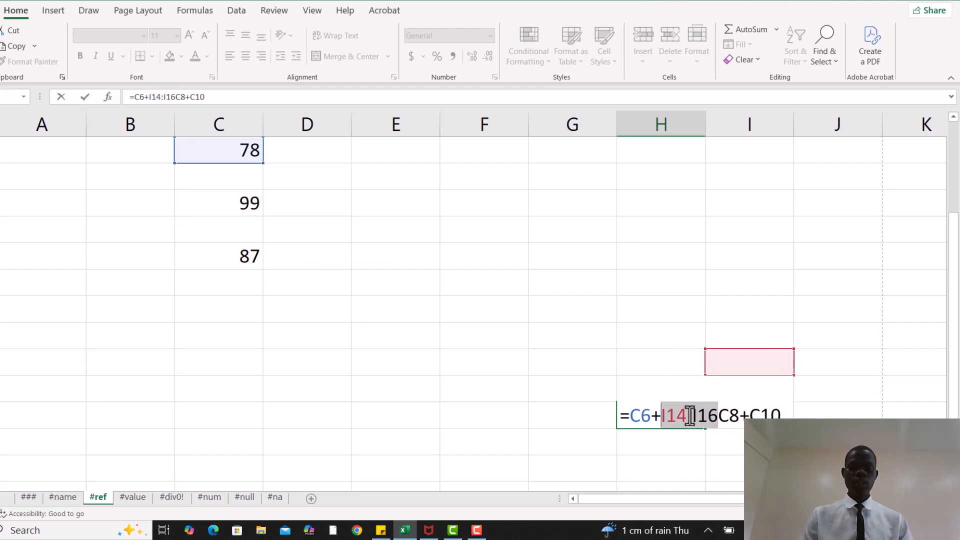
click(690, 414)
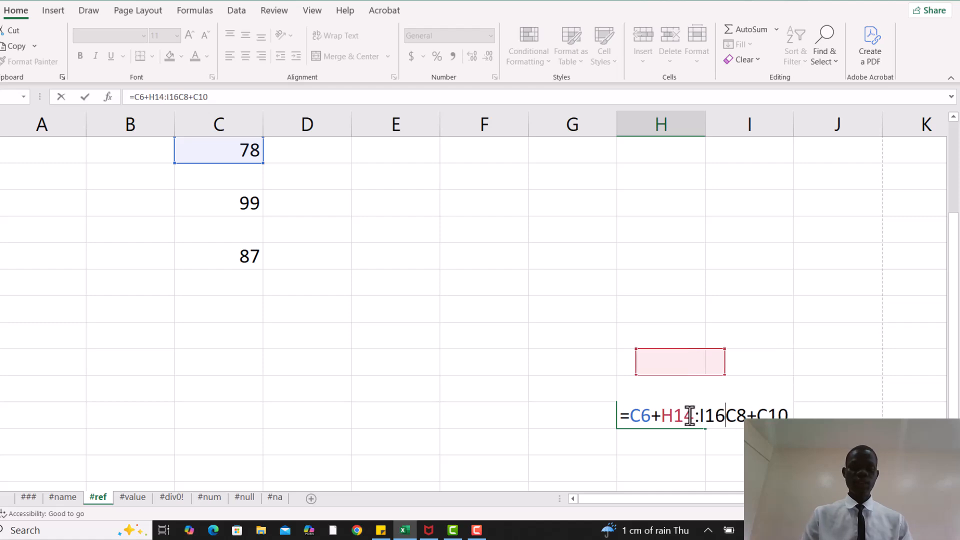
key(Delete)
key(Delete)
key(Delete)
key(Delete)
key(BackSpace)
key(BackSpace)
key(BackSpace)
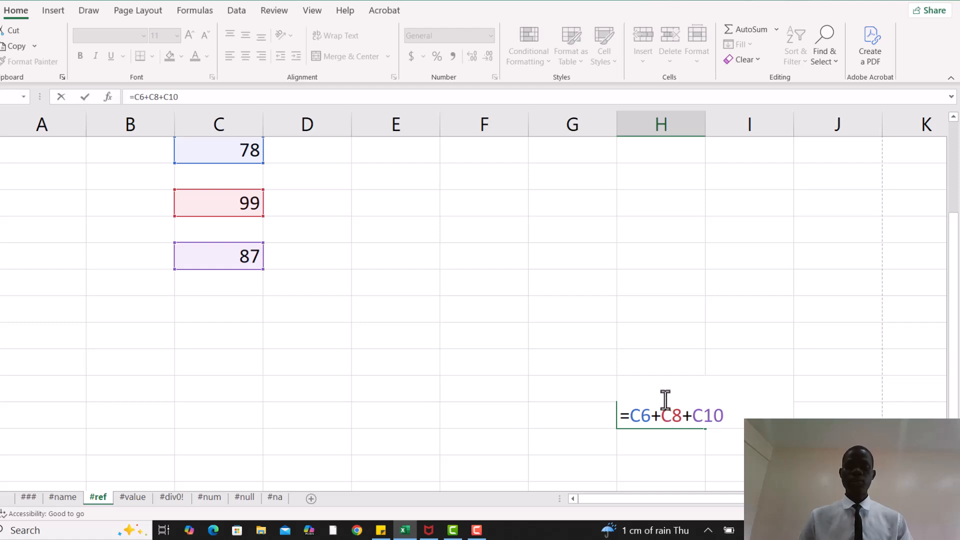
Step: Examine the C6 and C10 references in cell H16's formula and leave the formula as it is
double_click(653, 425)
double_click(650, 420)
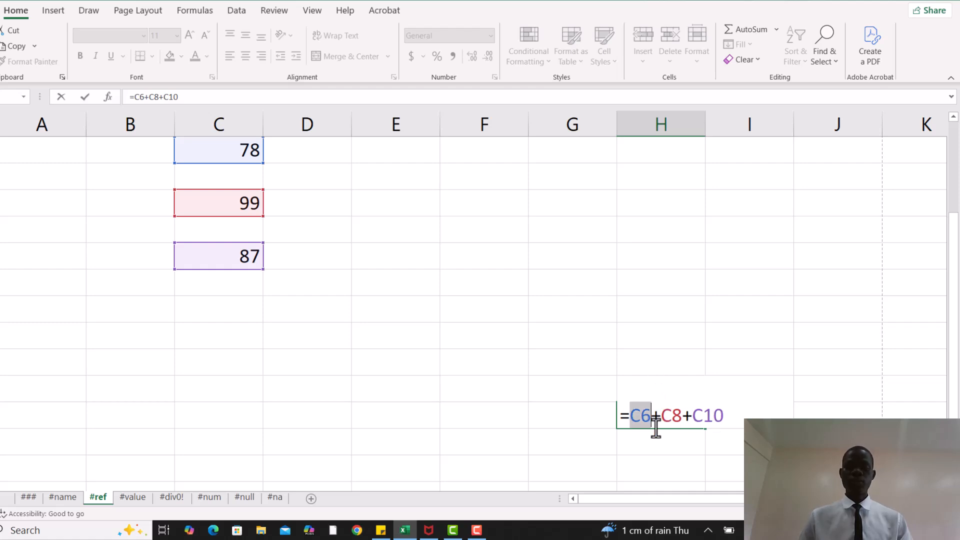
click(725, 414)
double_click(724, 414)
click(724, 414)
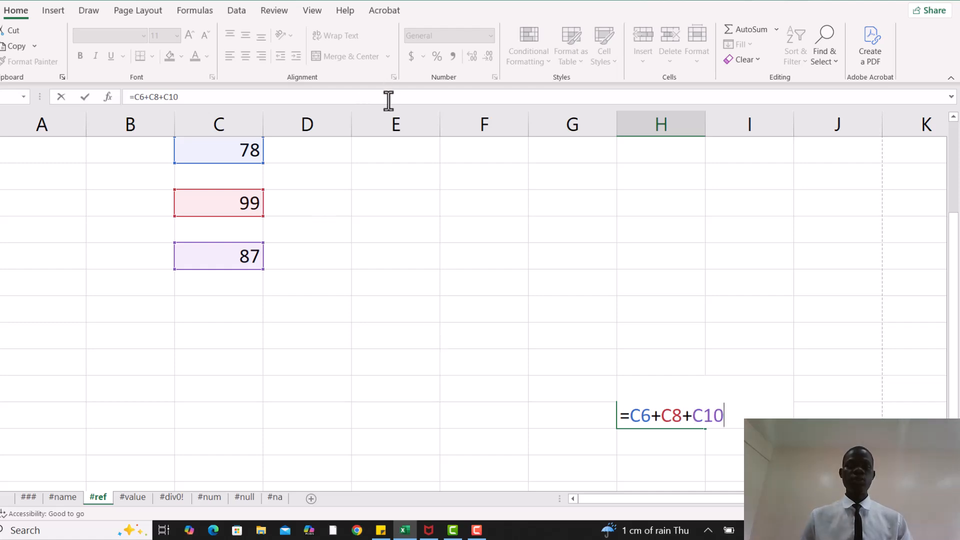
click(204, 300)
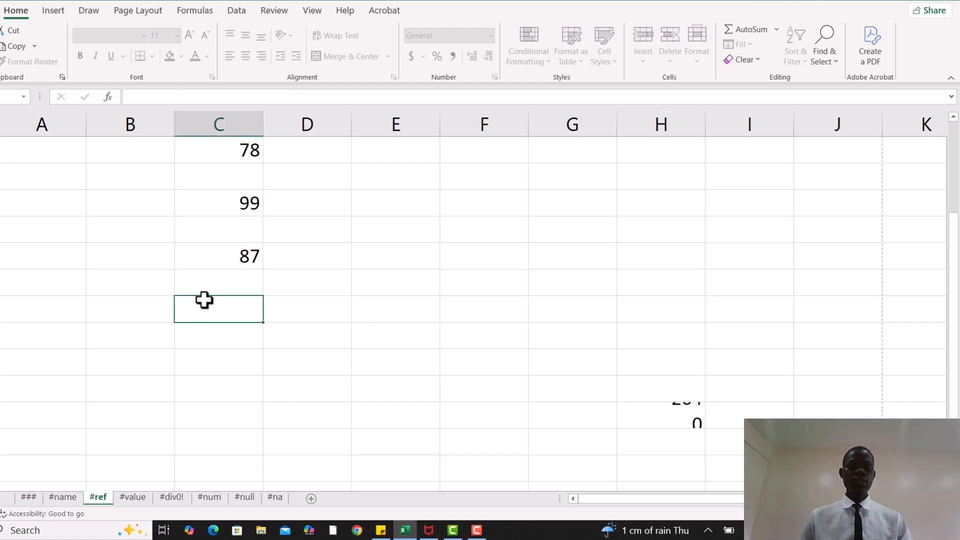
Step: Delete the entire row 10, which holds the value 87 that the formula refers to
click(53, 260)
key(shift+space)
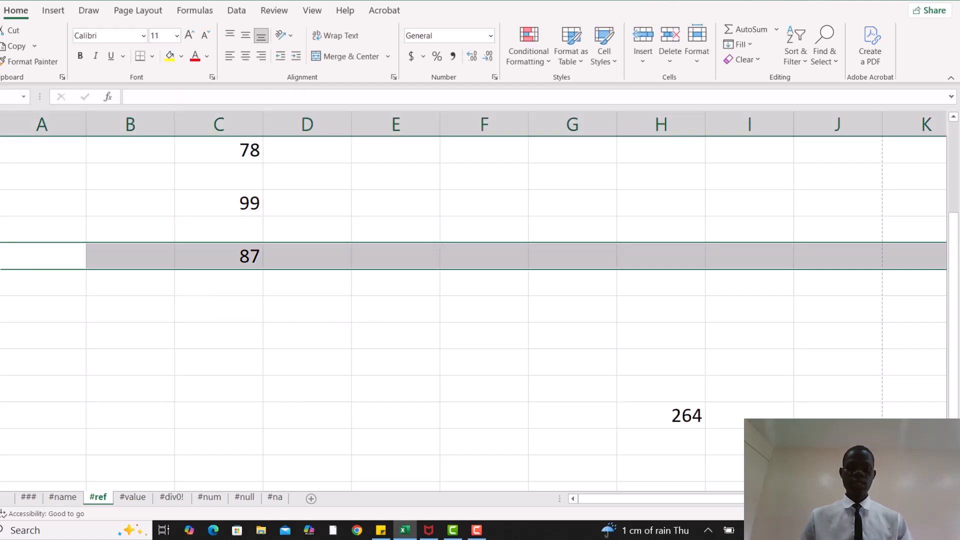
right_click(1, 257)
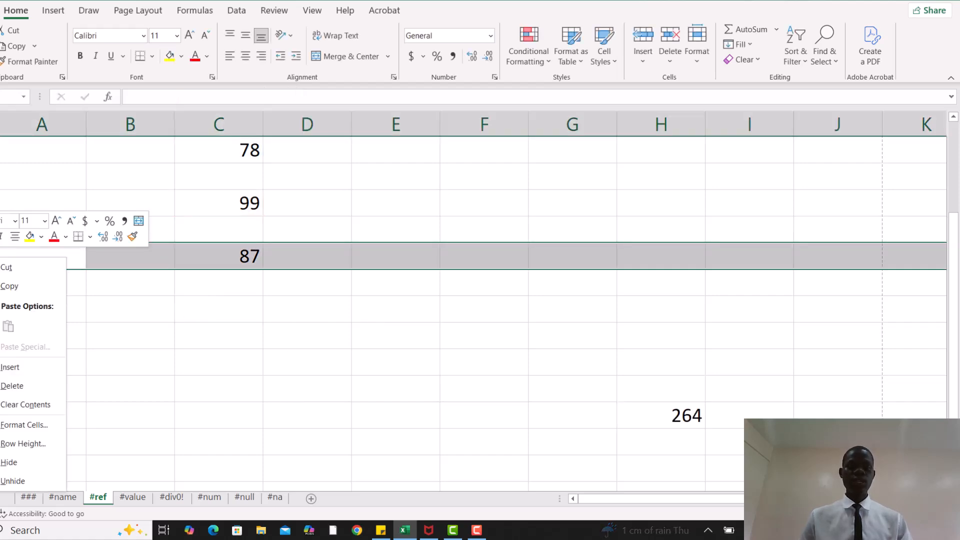
click(14, 382)
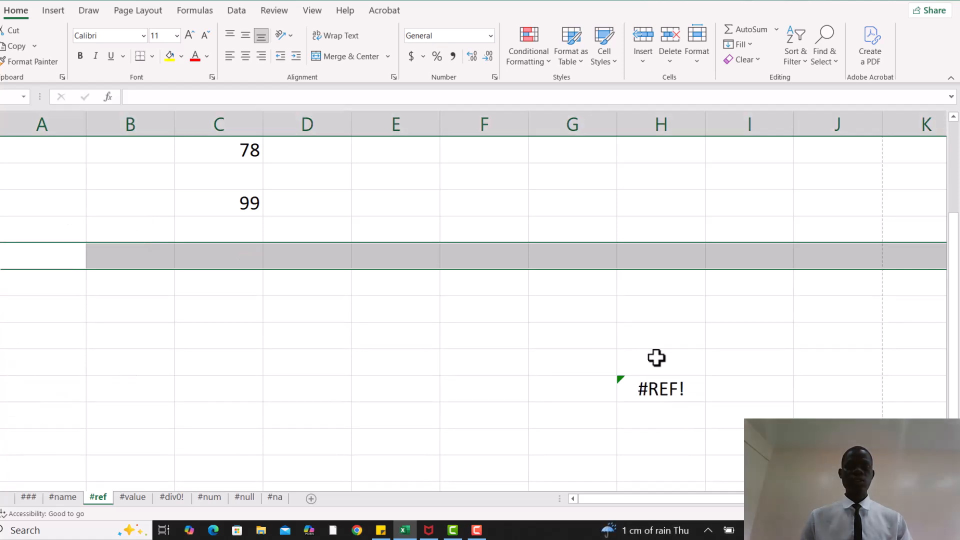
Step: Remove the broken #REF! term from the formula in cell H15 and try cell C10 in its place
click(657, 399)
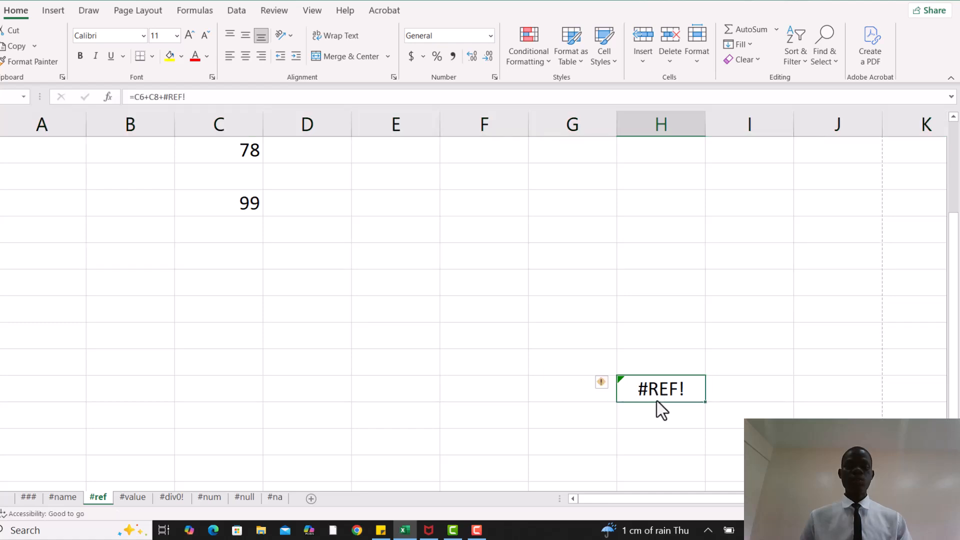
double_click(670, 393)
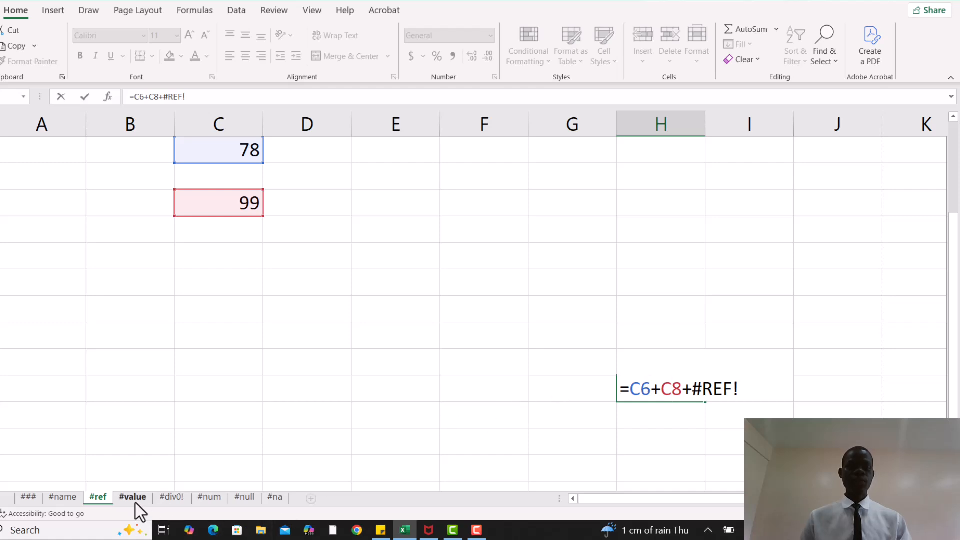
click(742, 390)
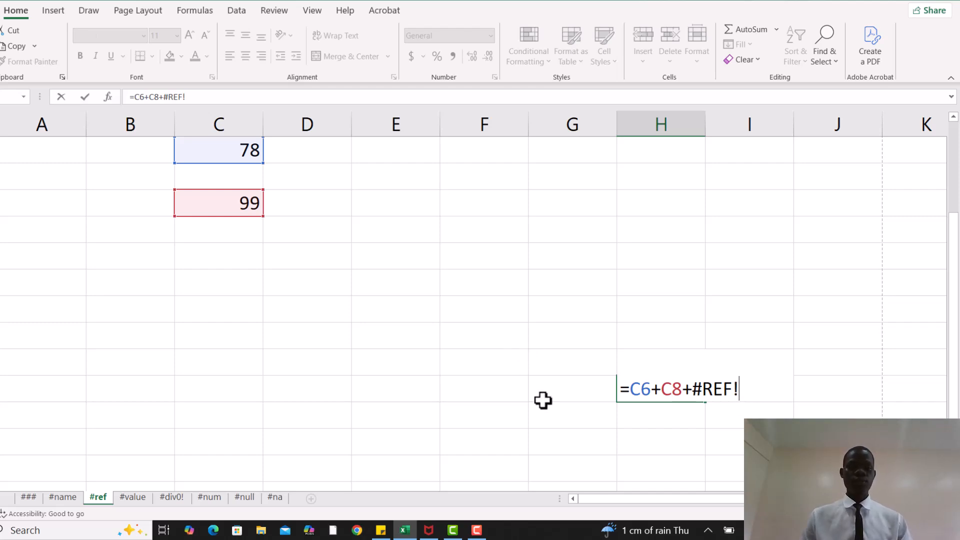
click(221, 262)
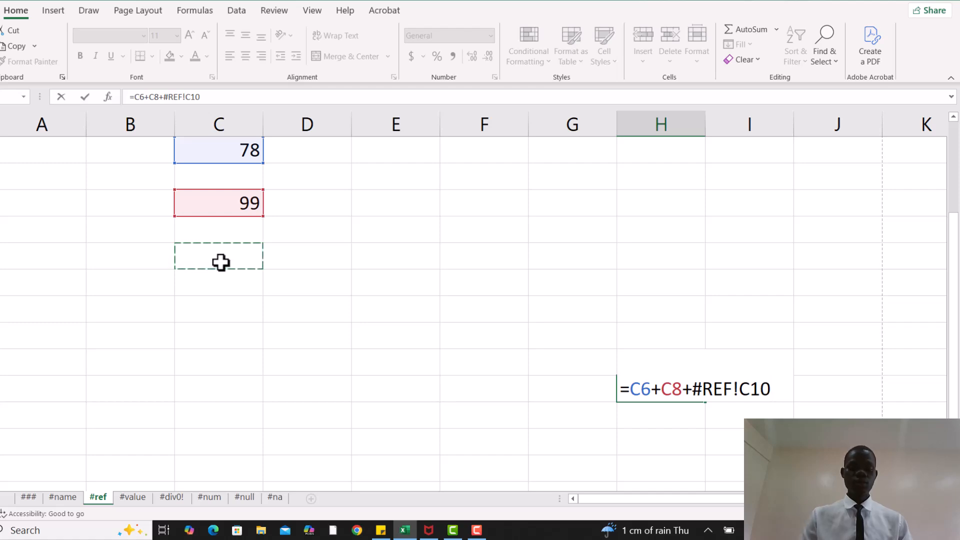
text(97)
key(BackSpace)
key(BackSpace)
key(BackSpace)
key(BackSpace)
key(BackSpace)
key(BackSpace)
key(BackSpace)
key(BackSpace)
key(BackSpace)
key(BackSpace)
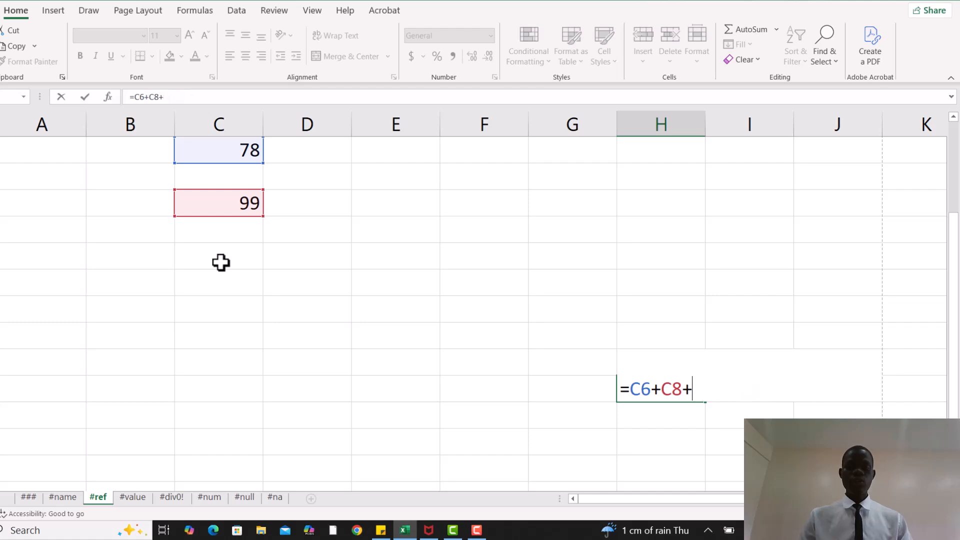
click(207, 256)
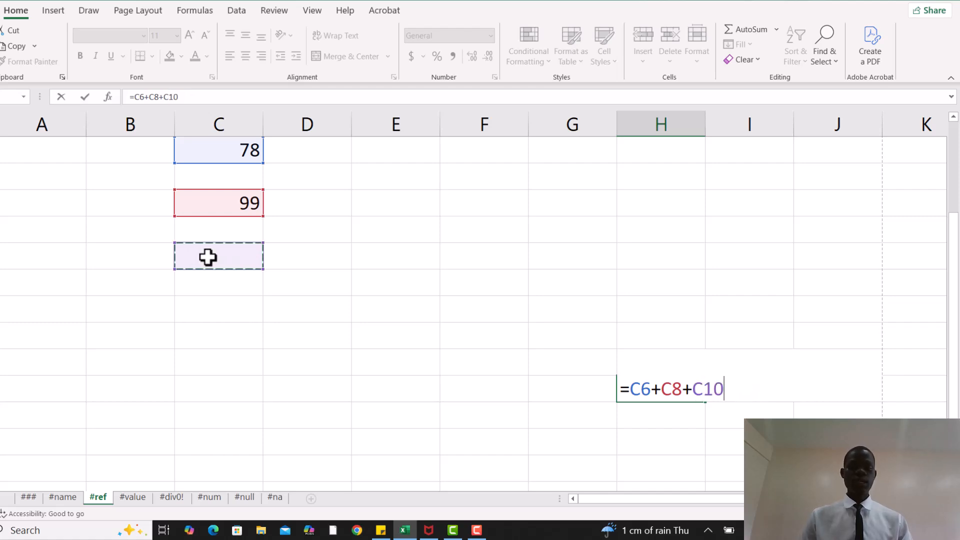
key(BackSpace)
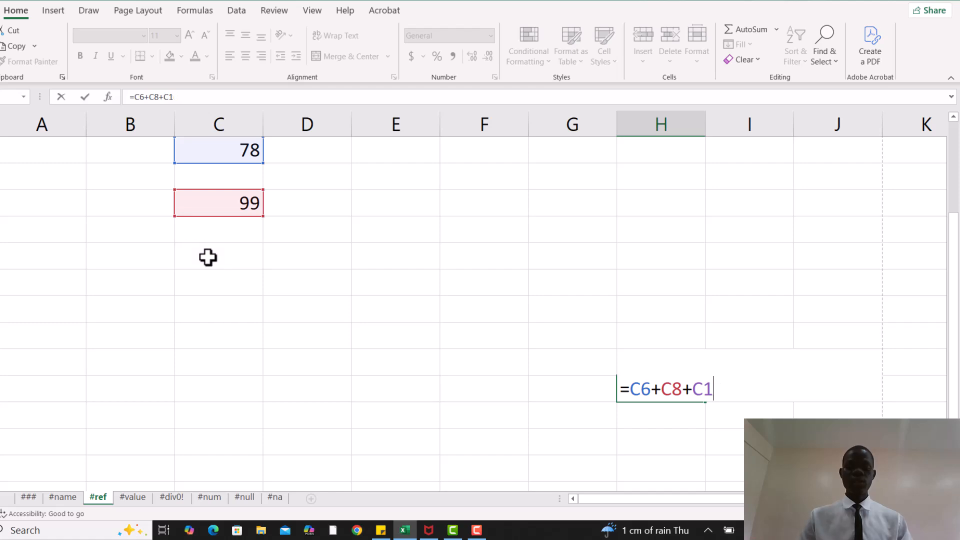
Step: On the #value sheet, open the formula in cell G15 to examine the cells it adds
click(137, 502)
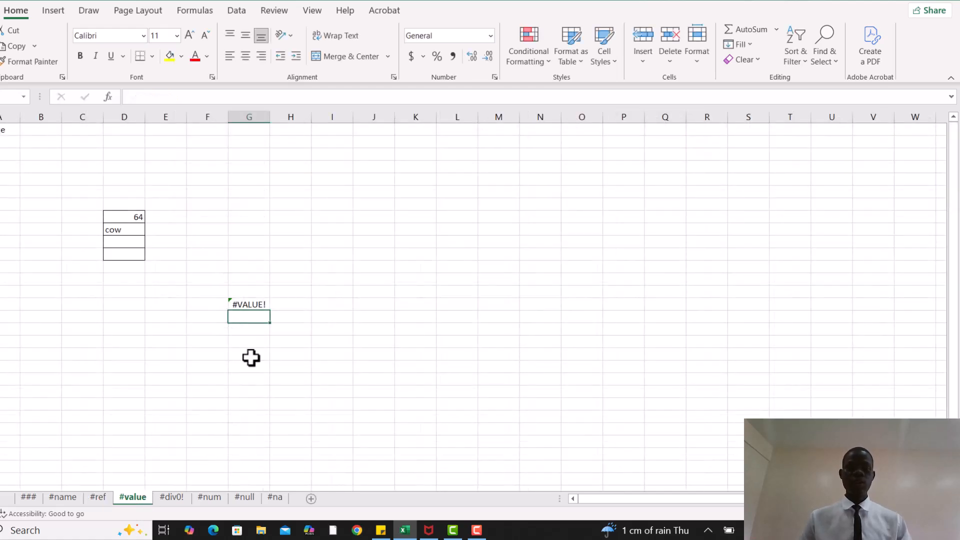
key(F9)
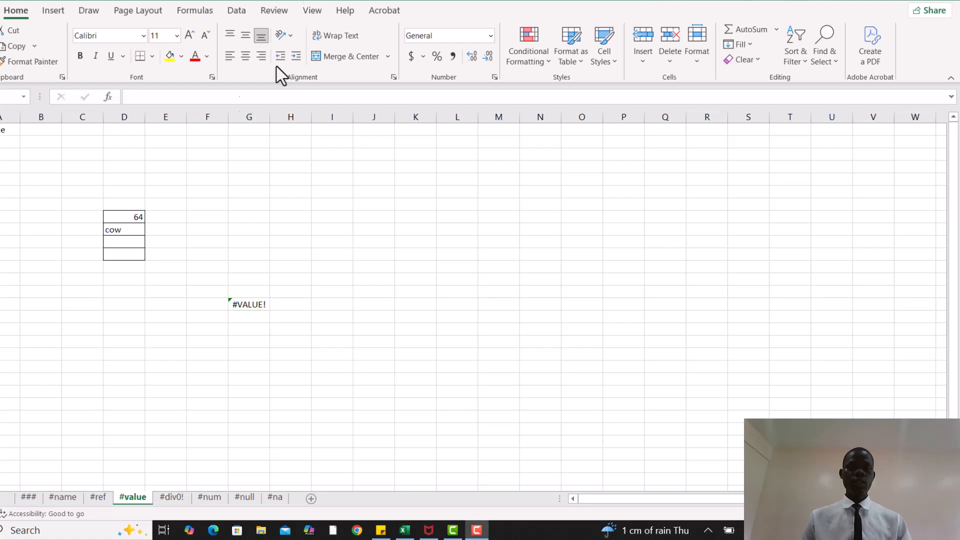
click(247, 304)
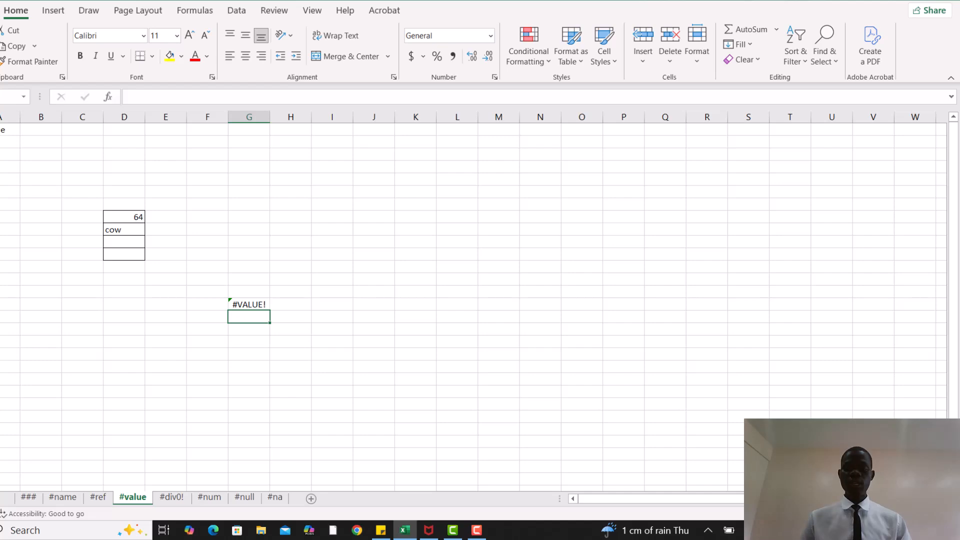
scroll(668, 476, up, 5)
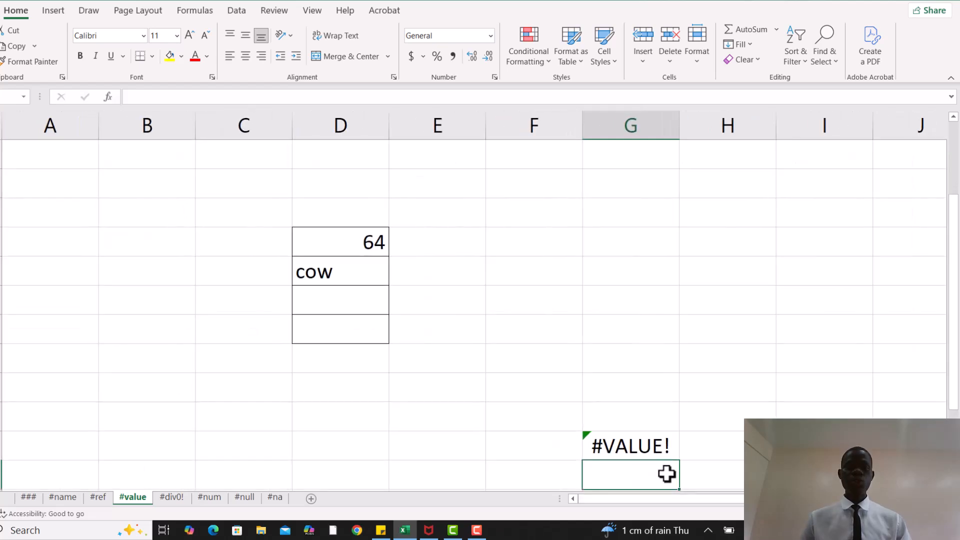
click(625, 442)
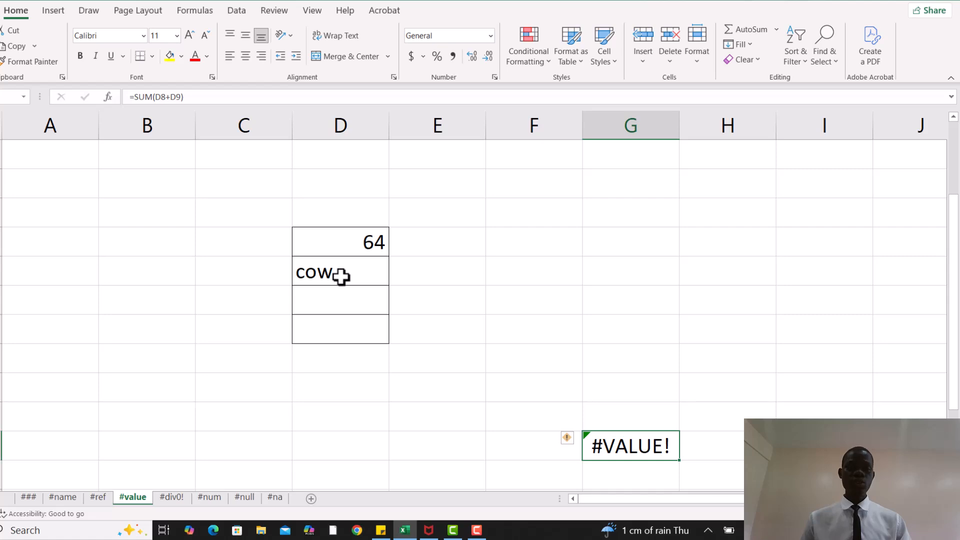
double_click(624, 445)
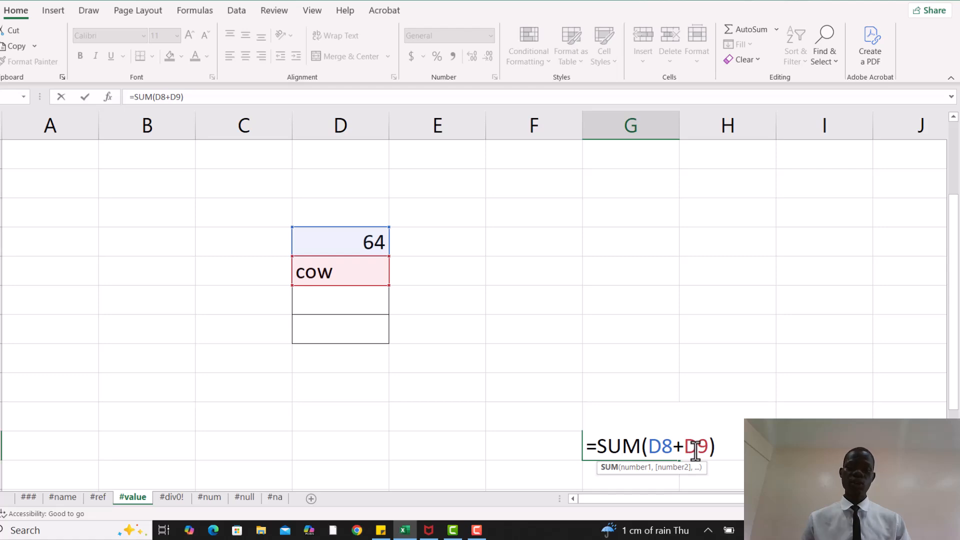
Step: Replace the text cow in cell D9 with the number 90
click(352, 272)
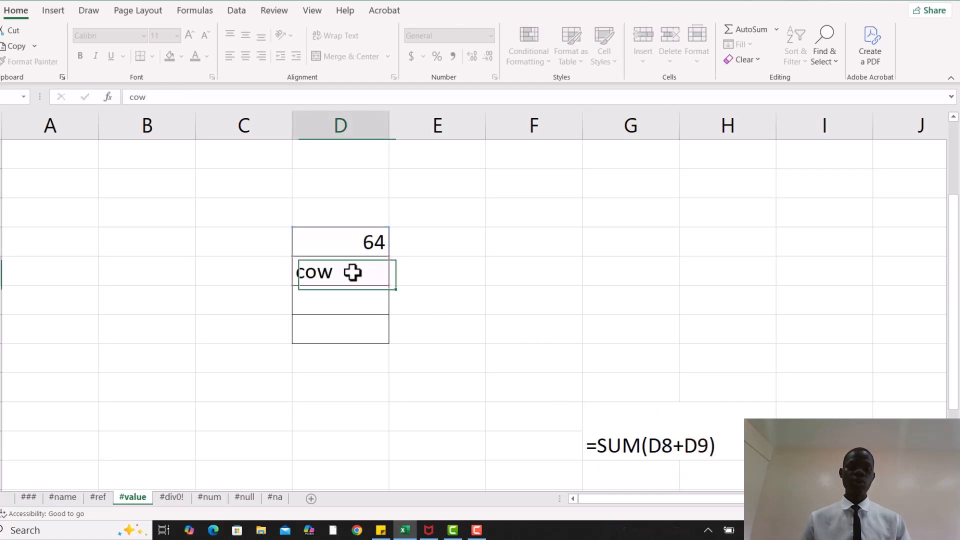
double_click(352, 272)
key(BackSpace)
key(BackSpace)
key(BackSpace)
text(90)
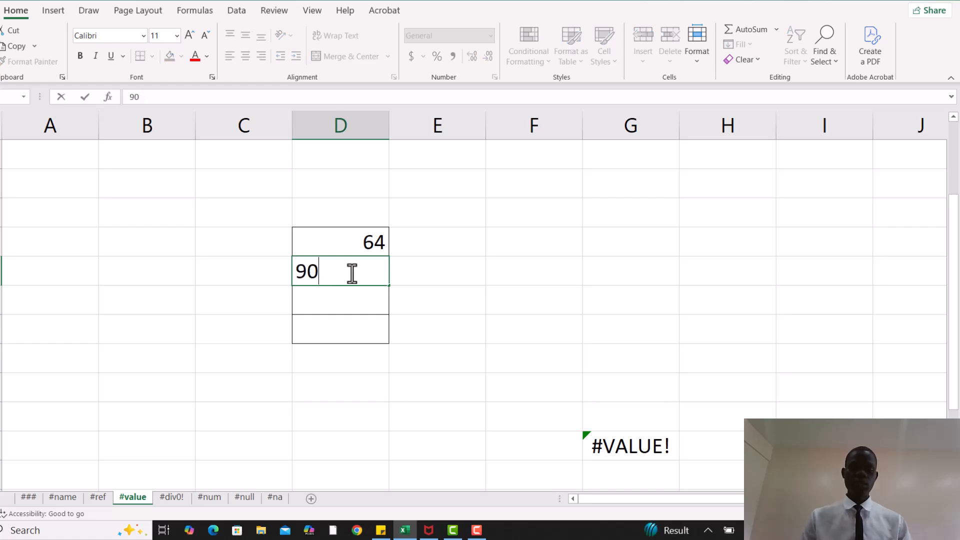
key(Return)
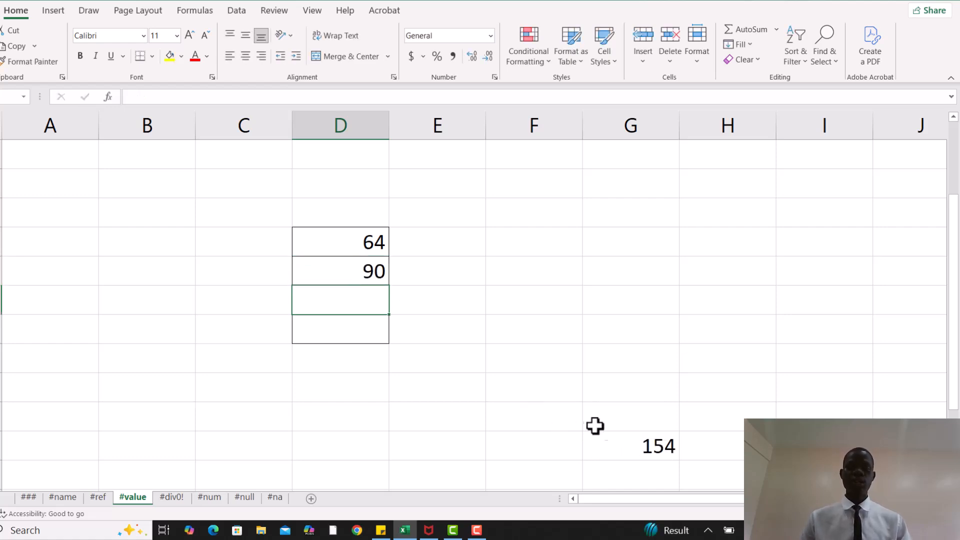
Step: On the #div0! sheet, correct the divisor in cell F11 so the formula reads =D9/2
click(173, 497)
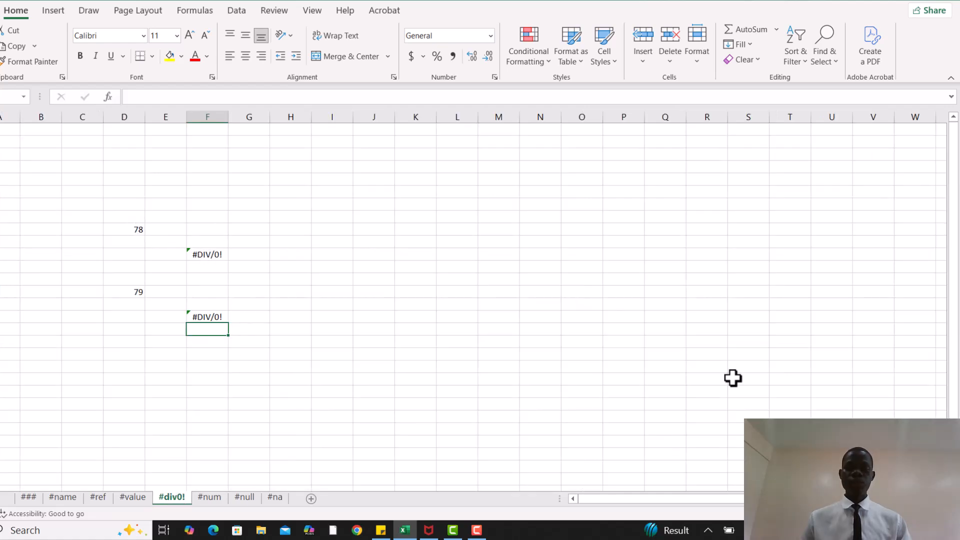
click(890, 513)
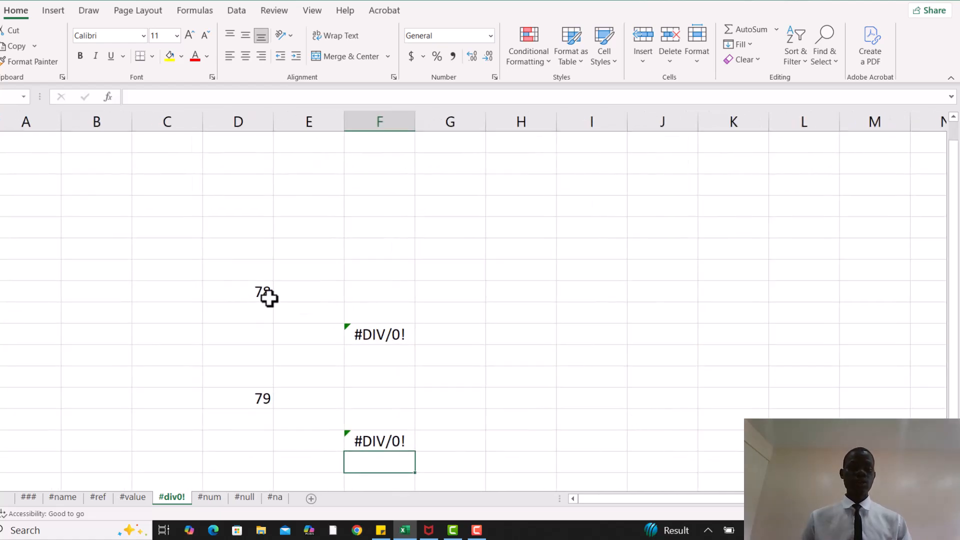
double_click(388, 334)
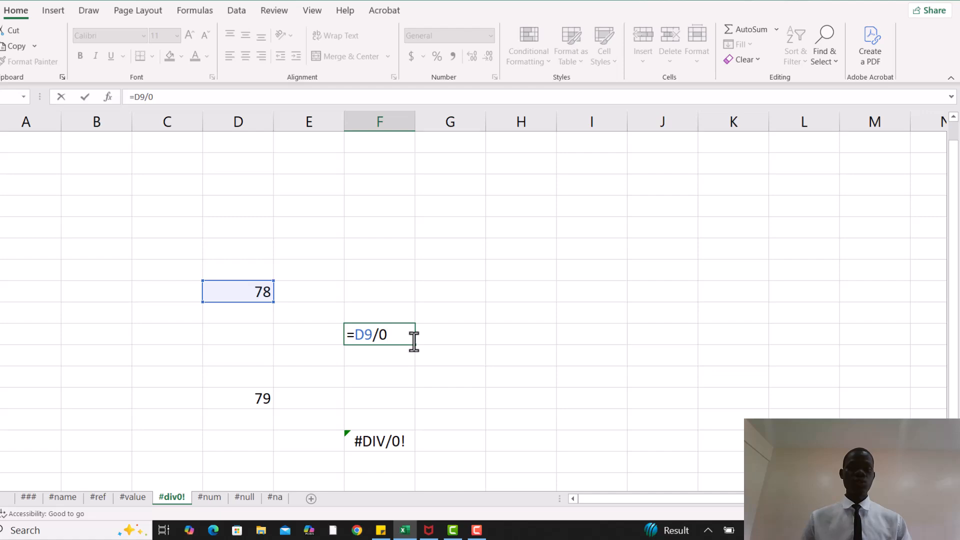
key(BackSpace)
text(2)
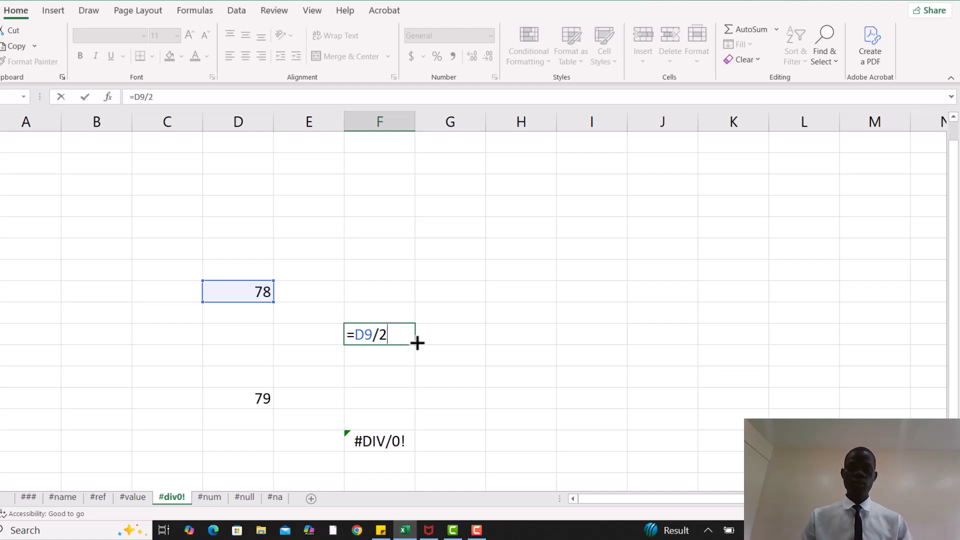
key(Return)
Step: Open the division formula in cell F16 to examine which cells it uses as dividend and divisor
click(251, 404)
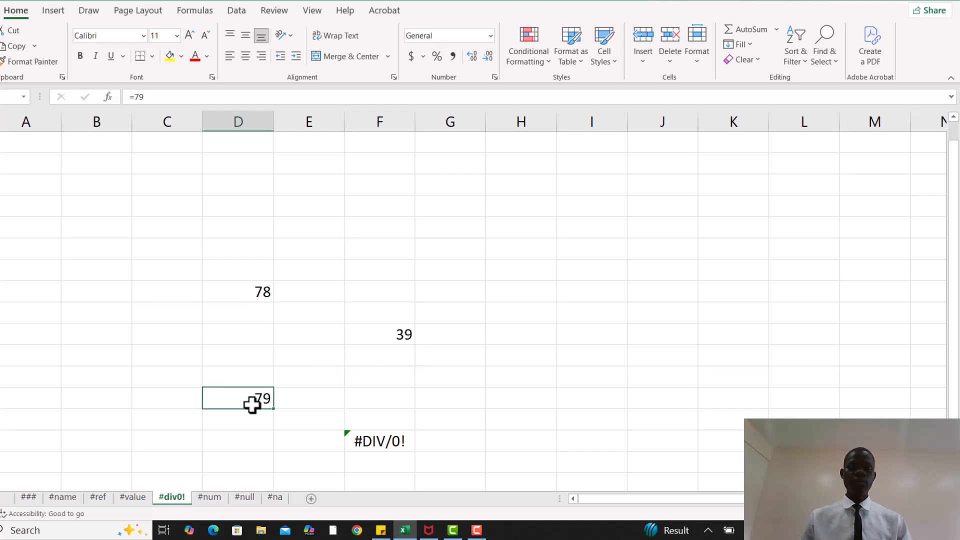
click(381, 444)
double_click(381, 444)
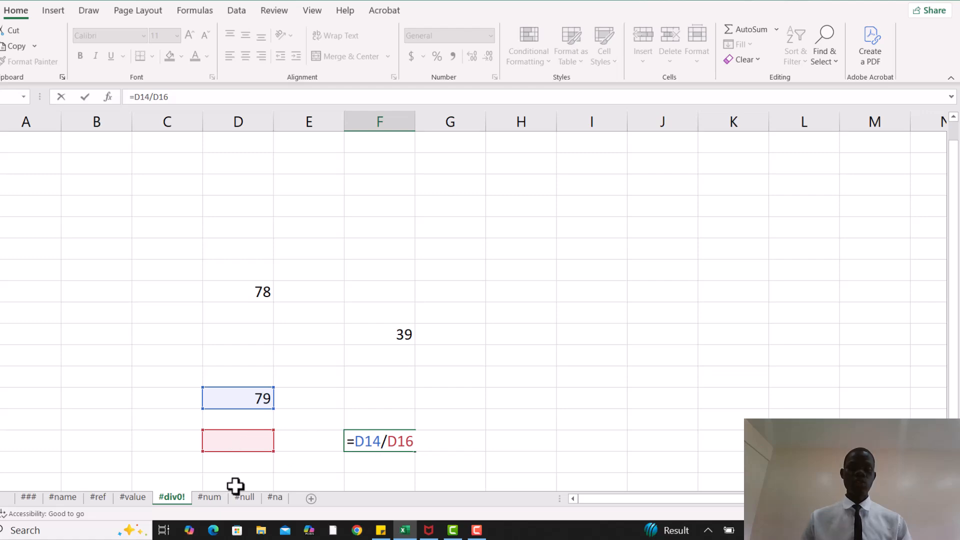
Step: On the #num sheet, change the argument of the LOG formula in cell E9 to 1000
click(209, 497)
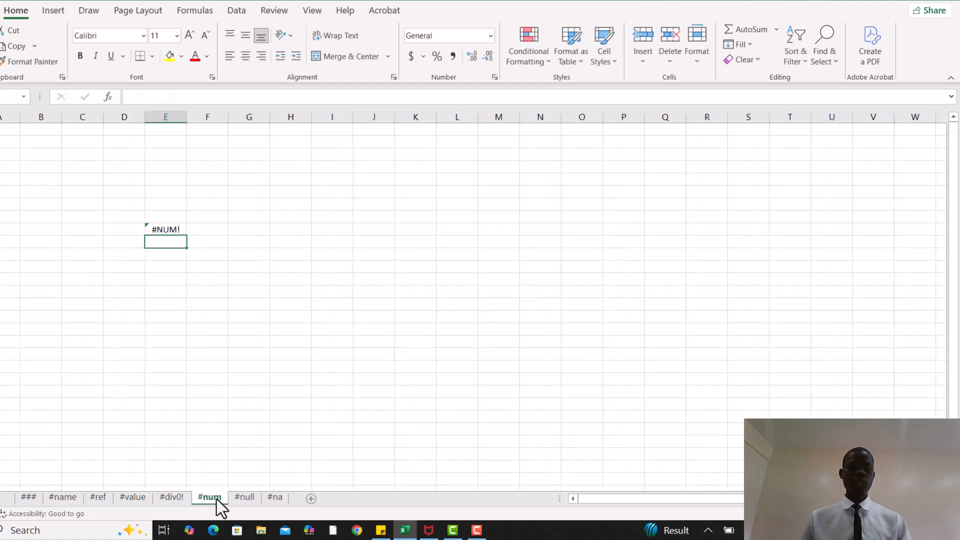
mouse_move(878, 513)
mouse_down()
mouse_move(897, 513)
mouse_move(887, 513)
mouse_up()
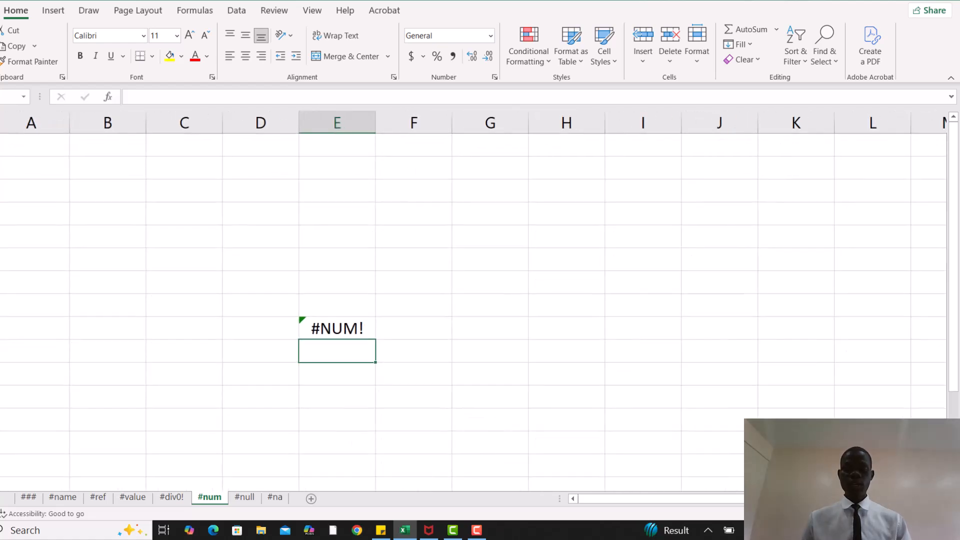
click(309, 327)
double_click(309, 328)
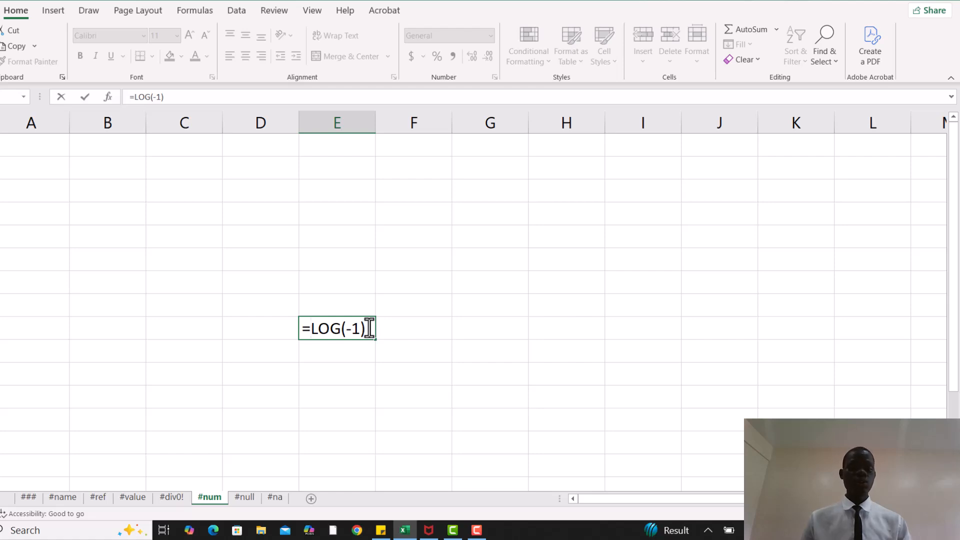
key(BackSpace)
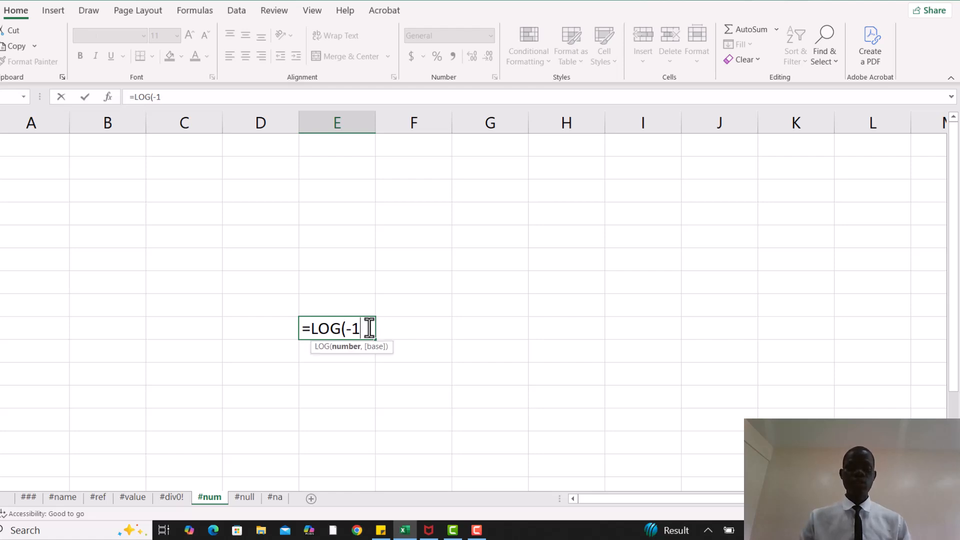
key(BackSpace)
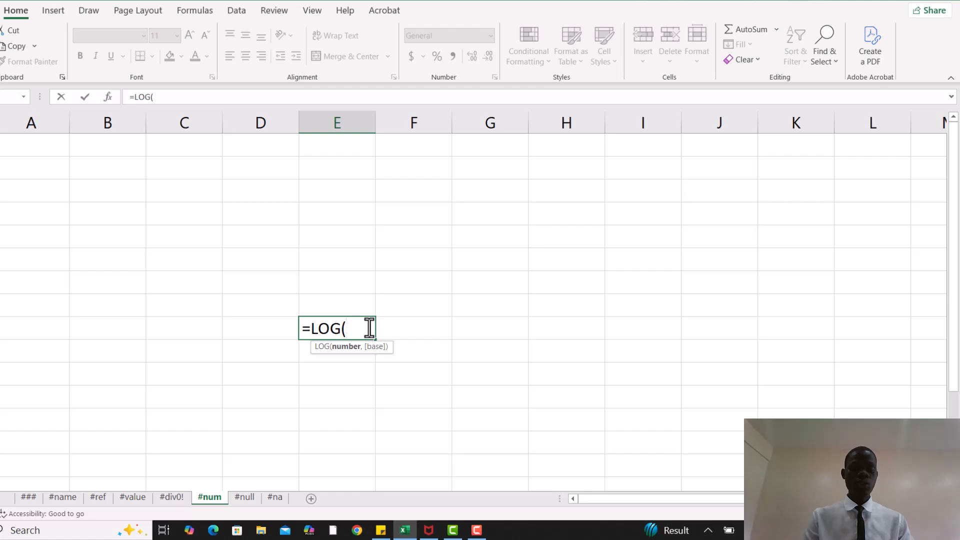
text(1000)
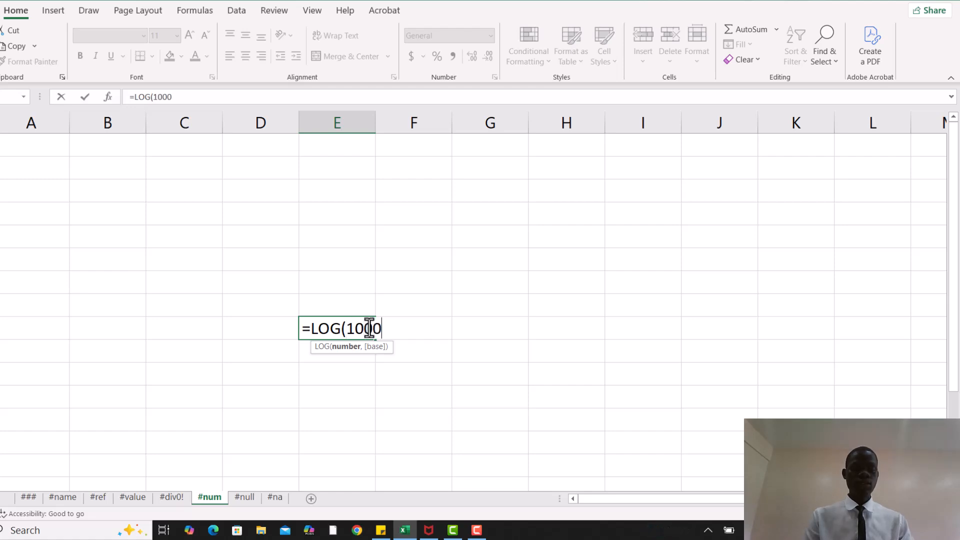
key(Return)
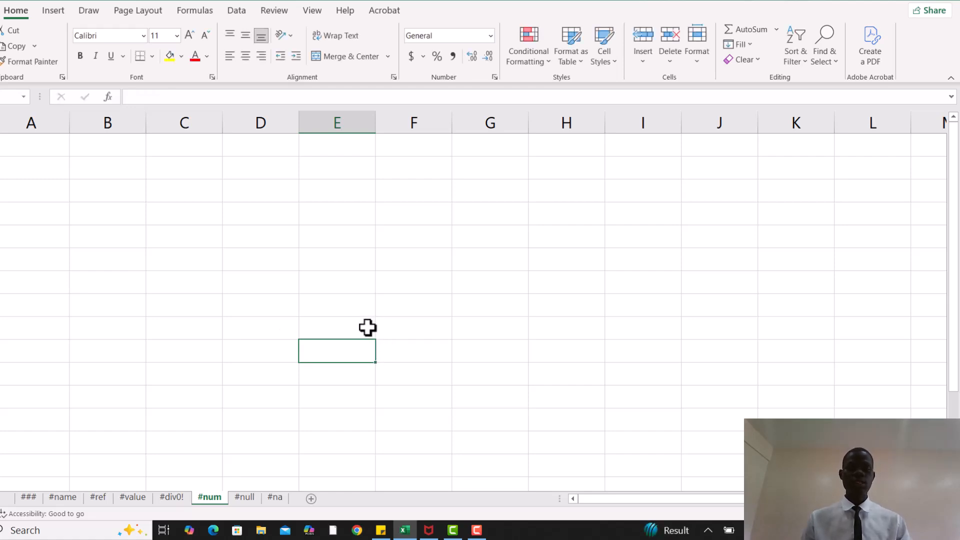
Step: On the #null sheet, separate the two ranges in cell H13's formula with a comma so it reads =AVERAGE(F8:J8, F9:J9)
click(250, 498)
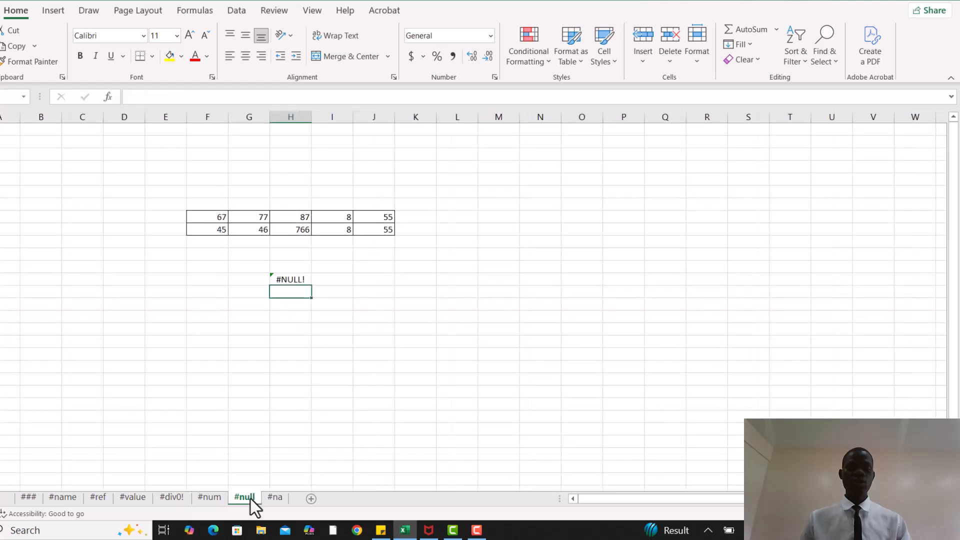
click(299, 279)
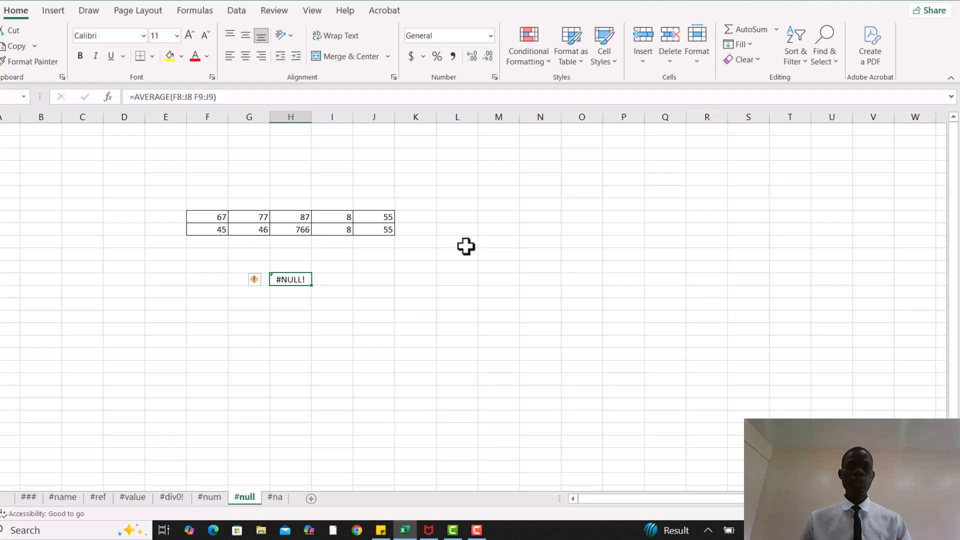
click(904, 514)
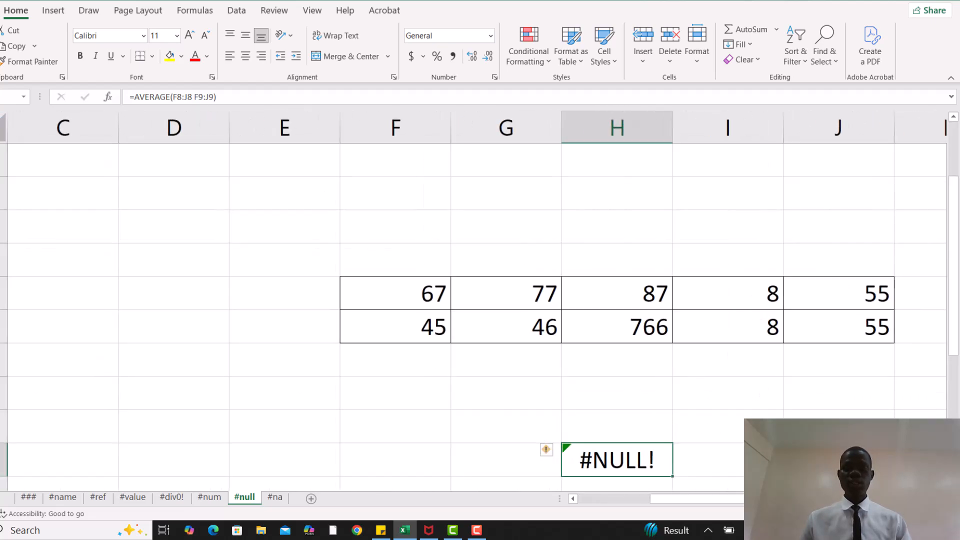
drag(904, 513, 898, 513)
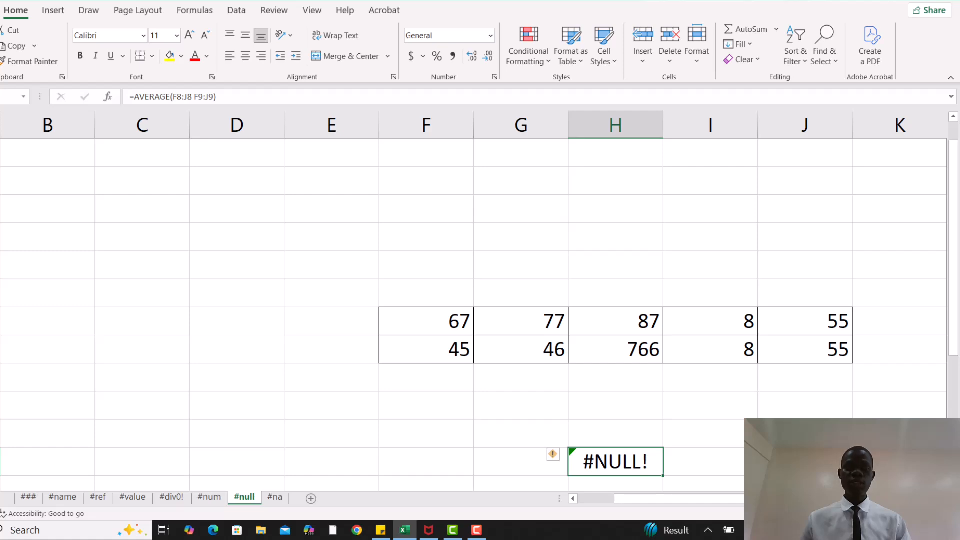
double_click(633, 464)
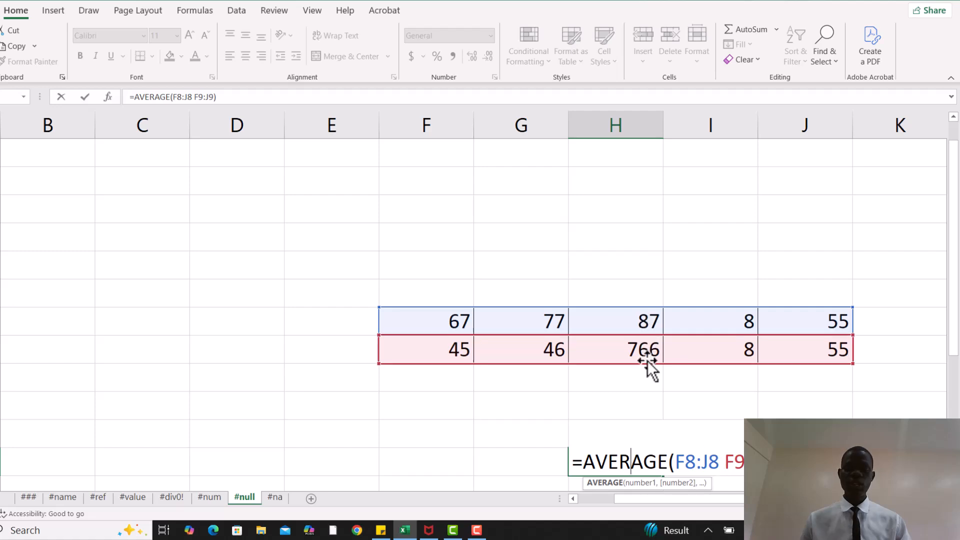
click(719, 463)
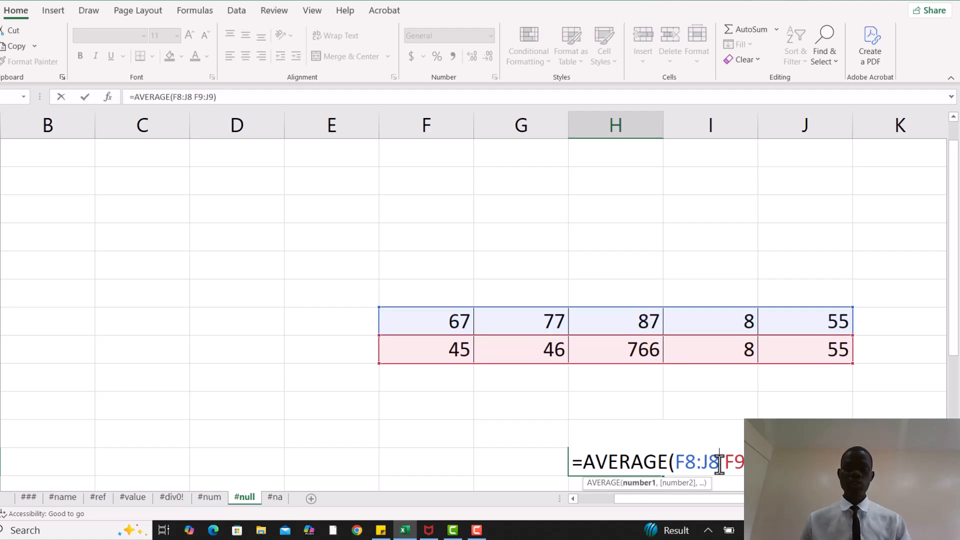
text(,)
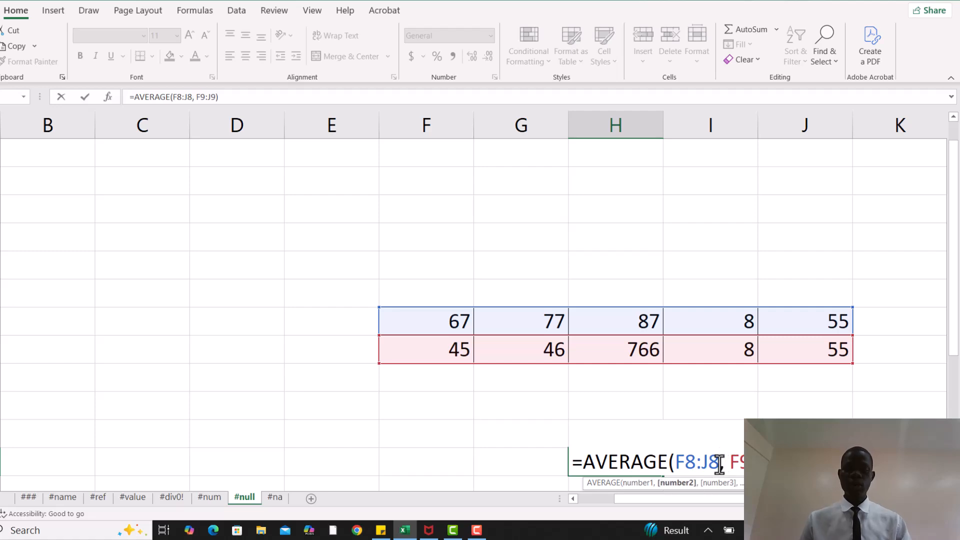
key(Return)
click(616, 434)
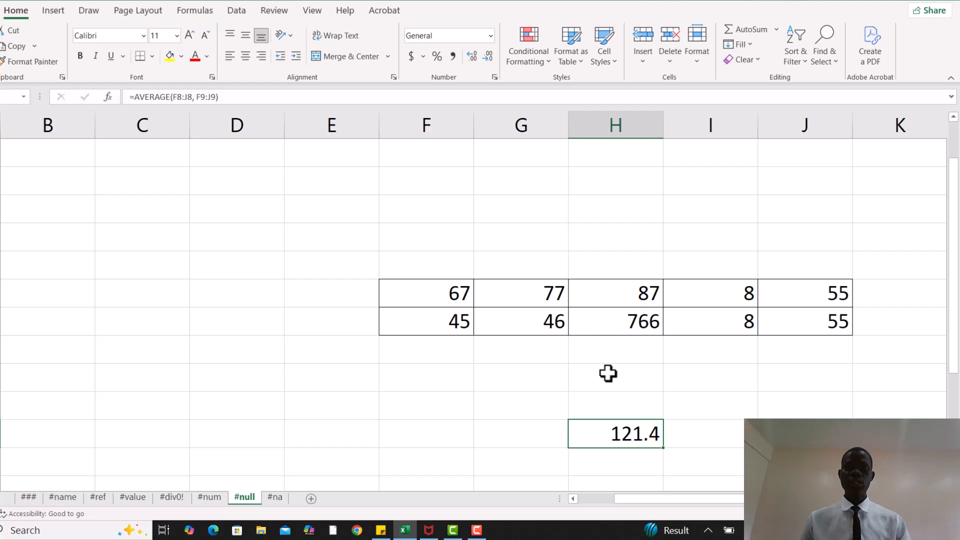
Step: On the #na sheet, change the lookup value of the VLOOKUP formula in cell I13 to the empty cell F15
click(279, 489)
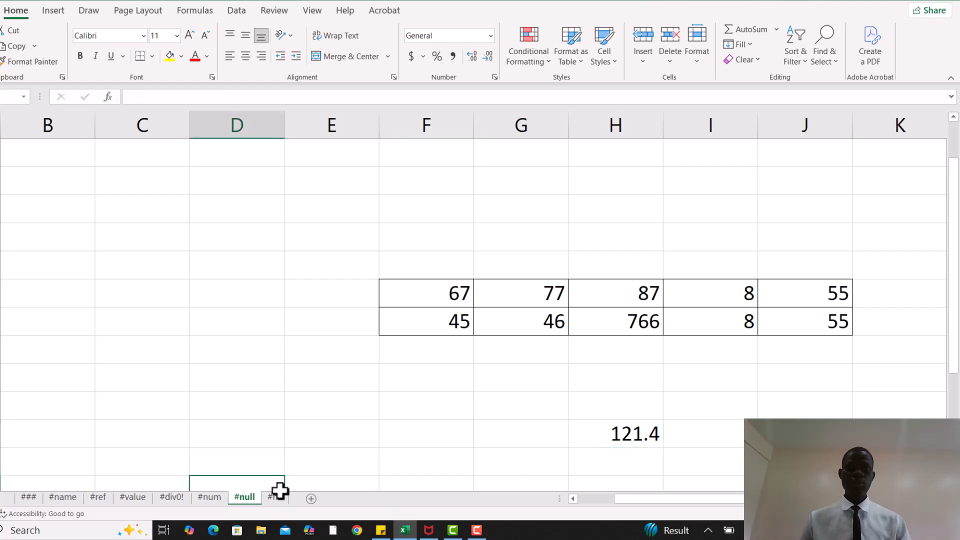
click(276, 496)
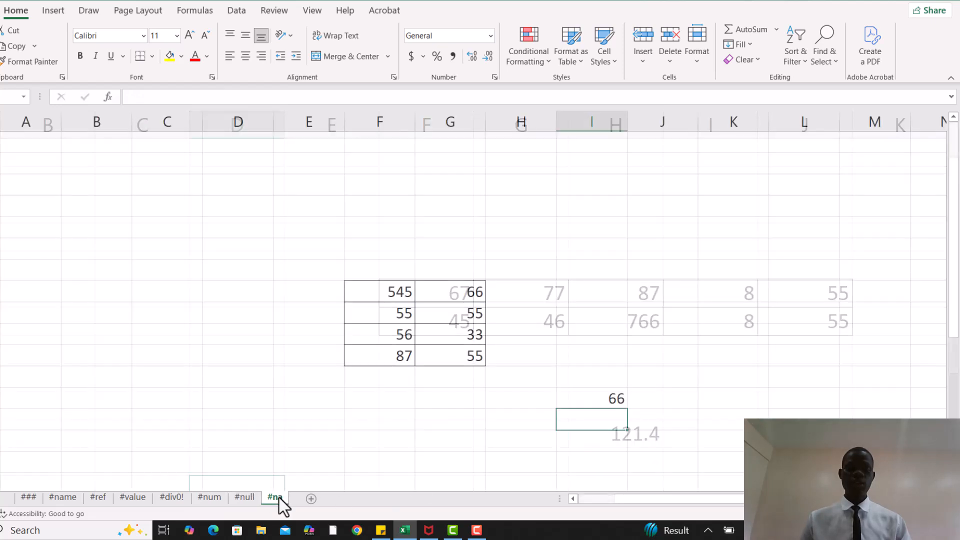
click(596, 400)
double_click(595, 400)
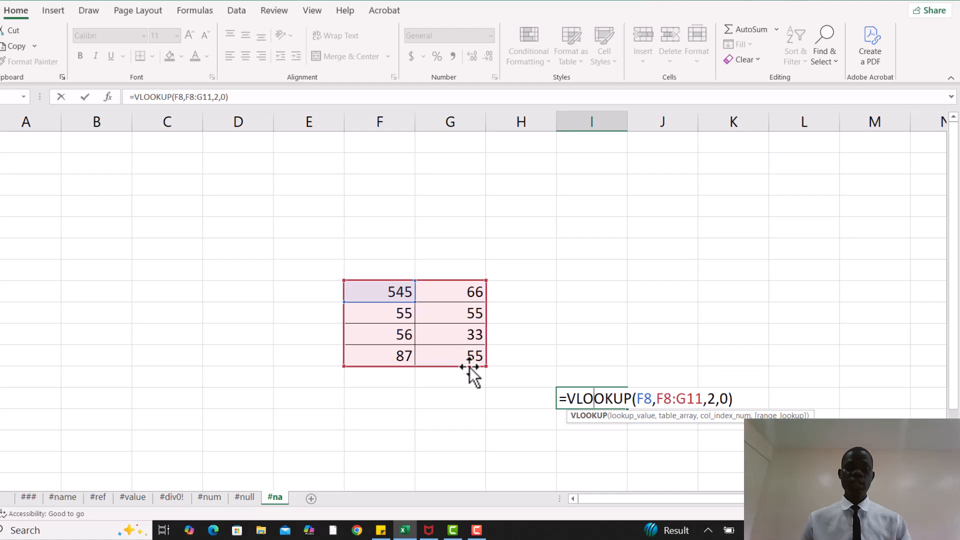
click(652, 400)
key(BackSpace)
key(BackSpace)
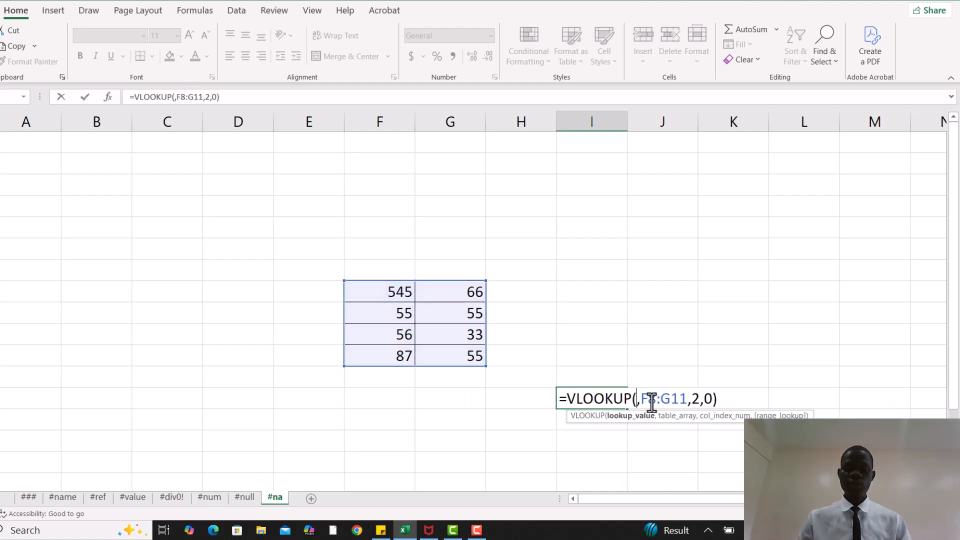
text(f)
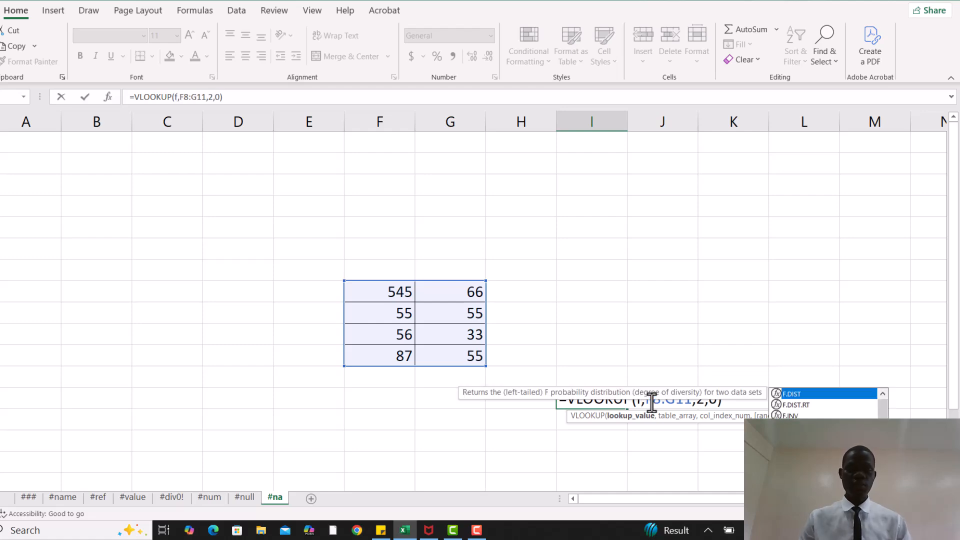
text(15)
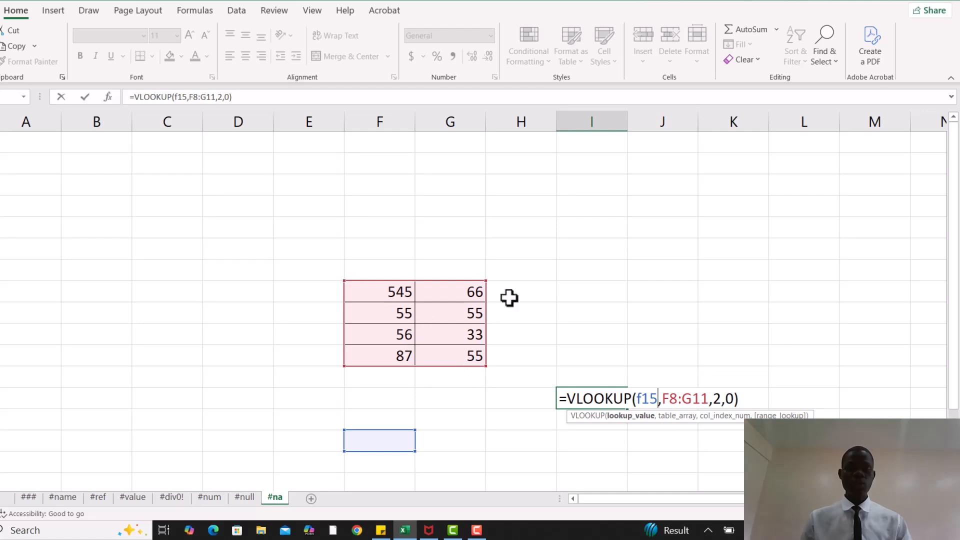
key(Return)
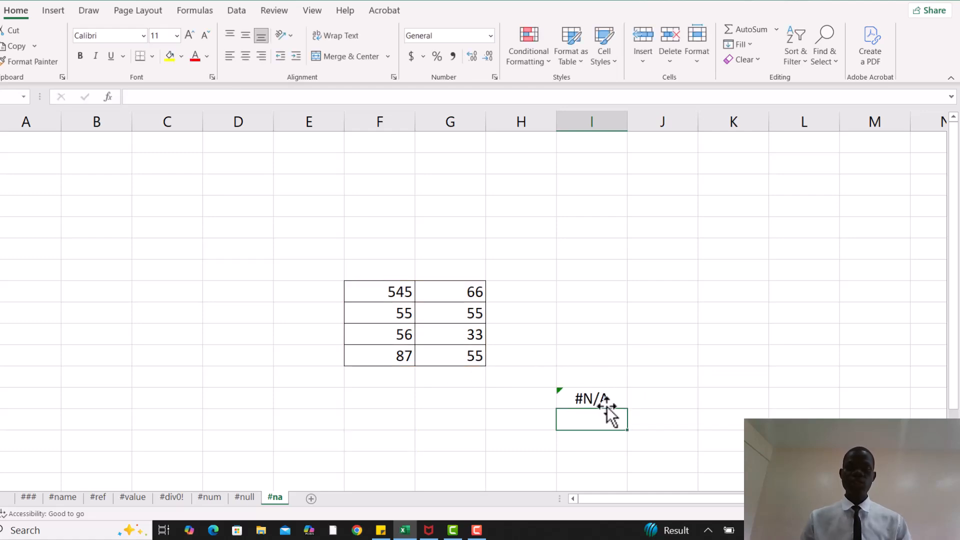